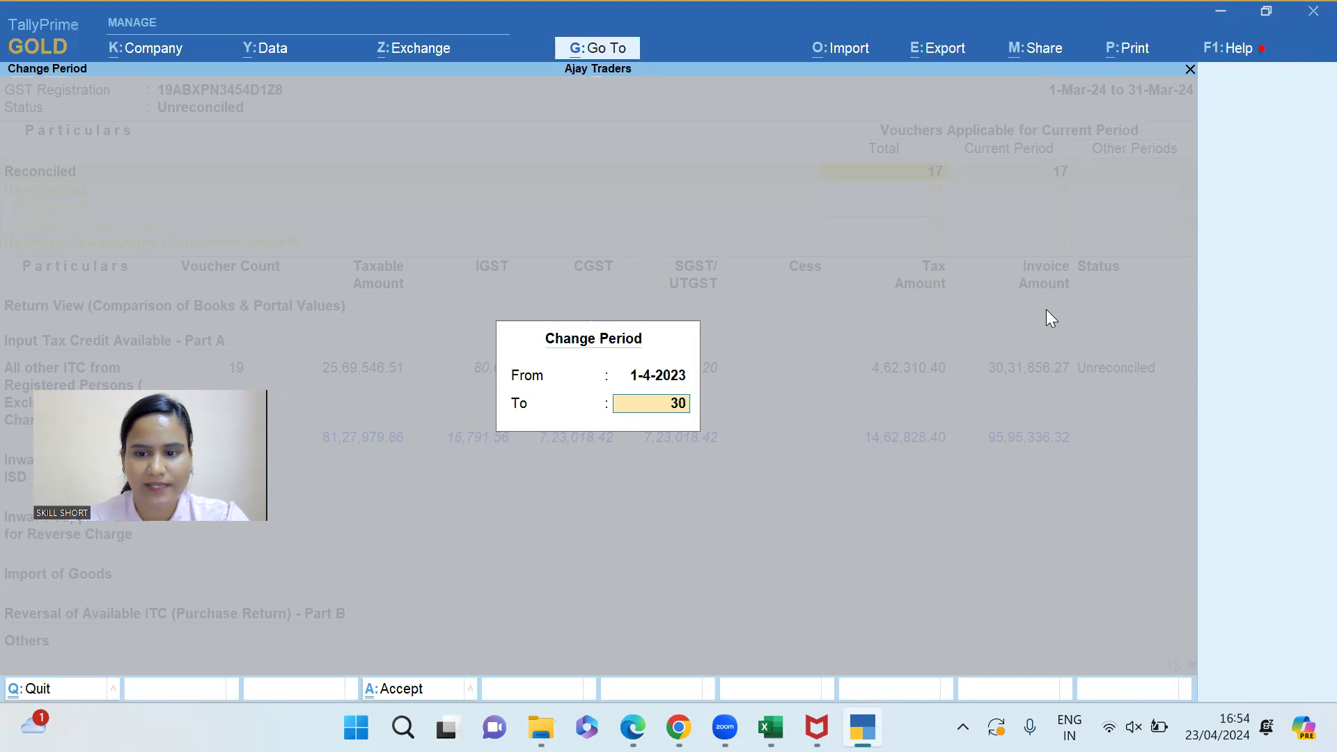
# Step: Set the end date of the GSTR-2B reconciliation period to 30-04-2023
pyautogui.write('023')
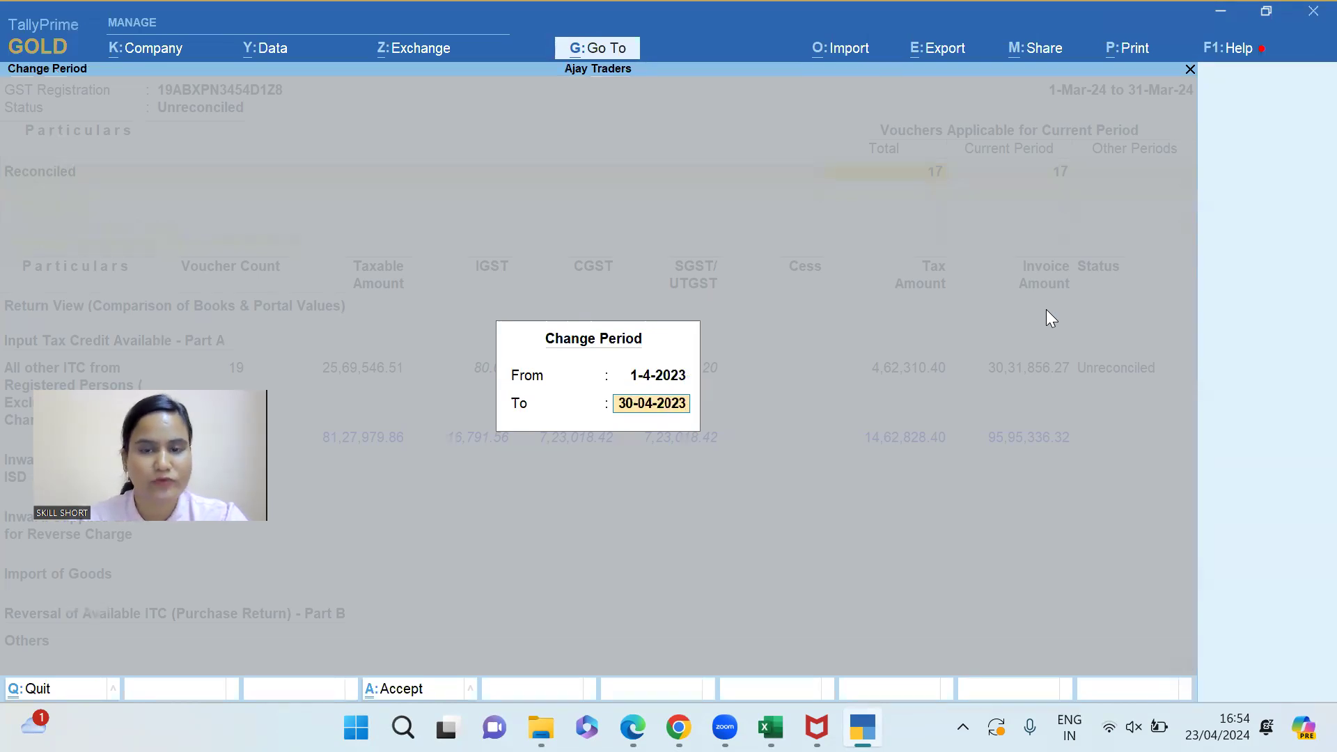
pyautogui.press('Return')
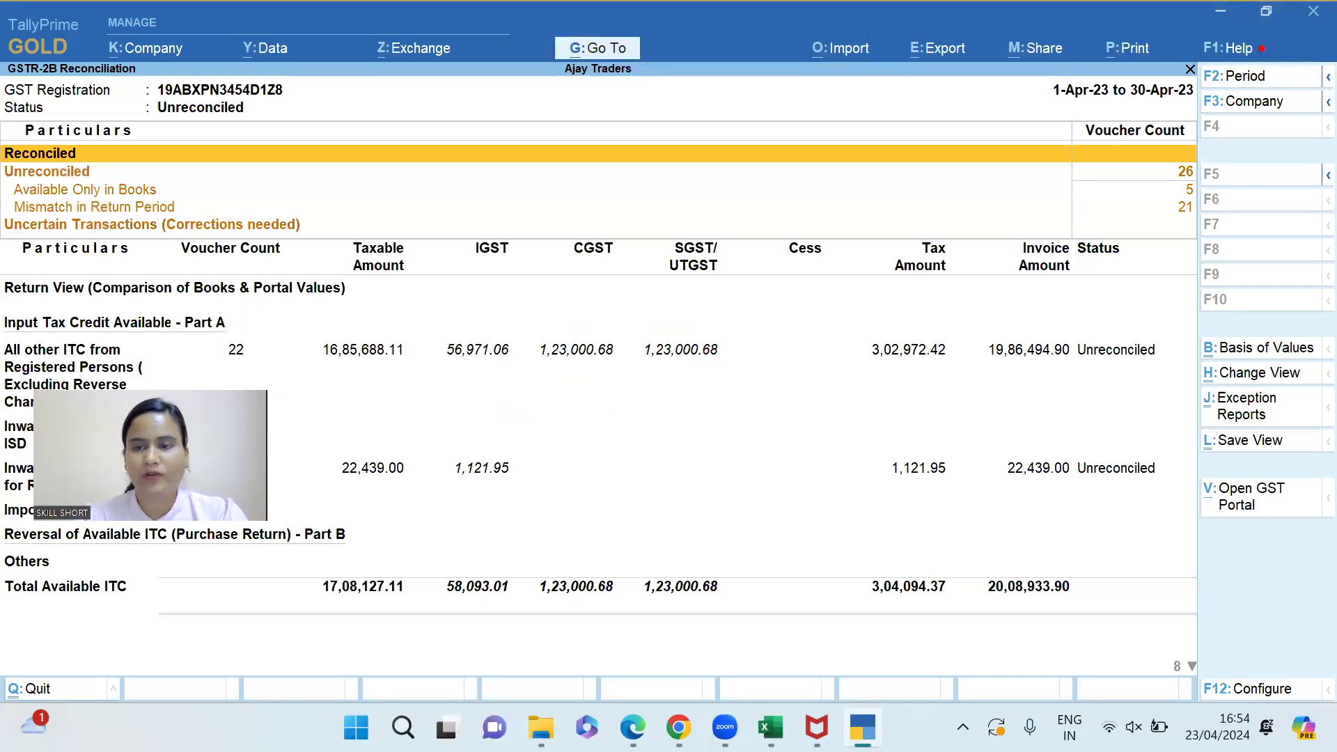
pyautogui.click(114, 471)
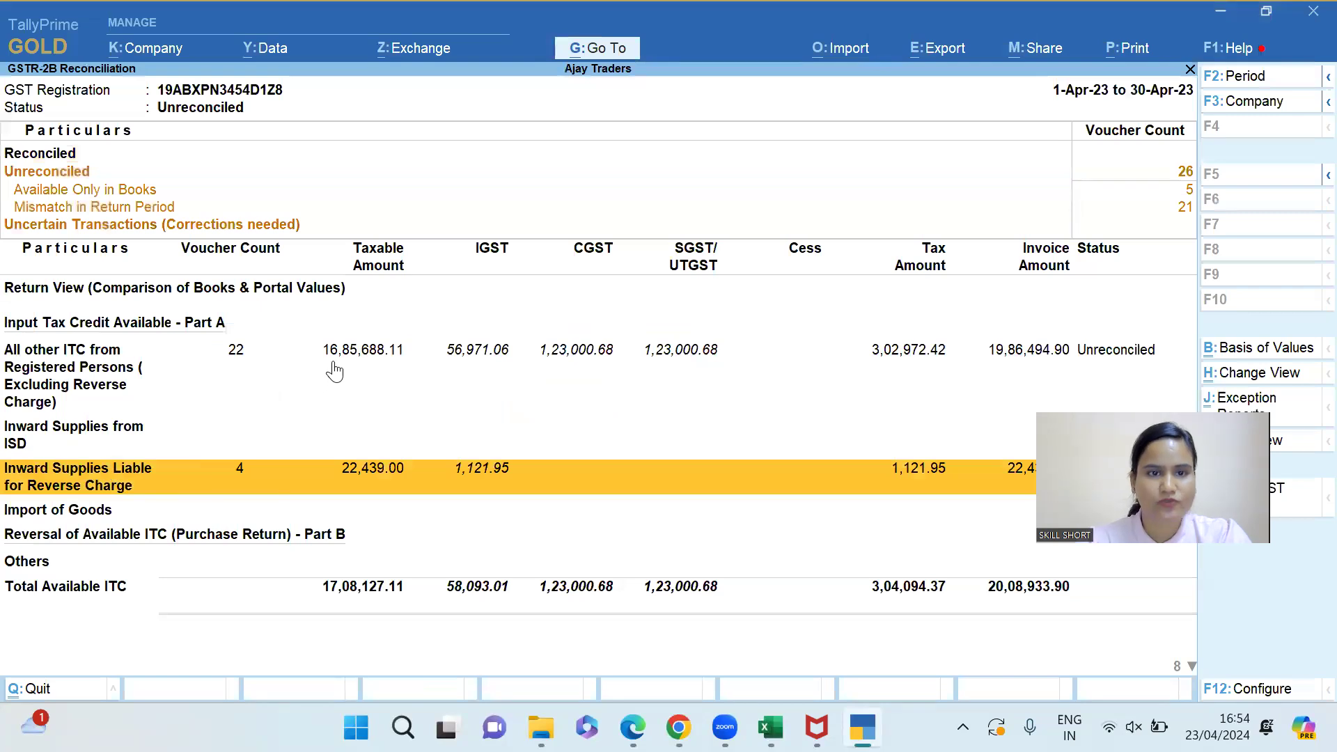
pyautogui.press('Up')
pyautogui.press('Up')
pyautogui.press('Up')
pyautogui.press('Down')
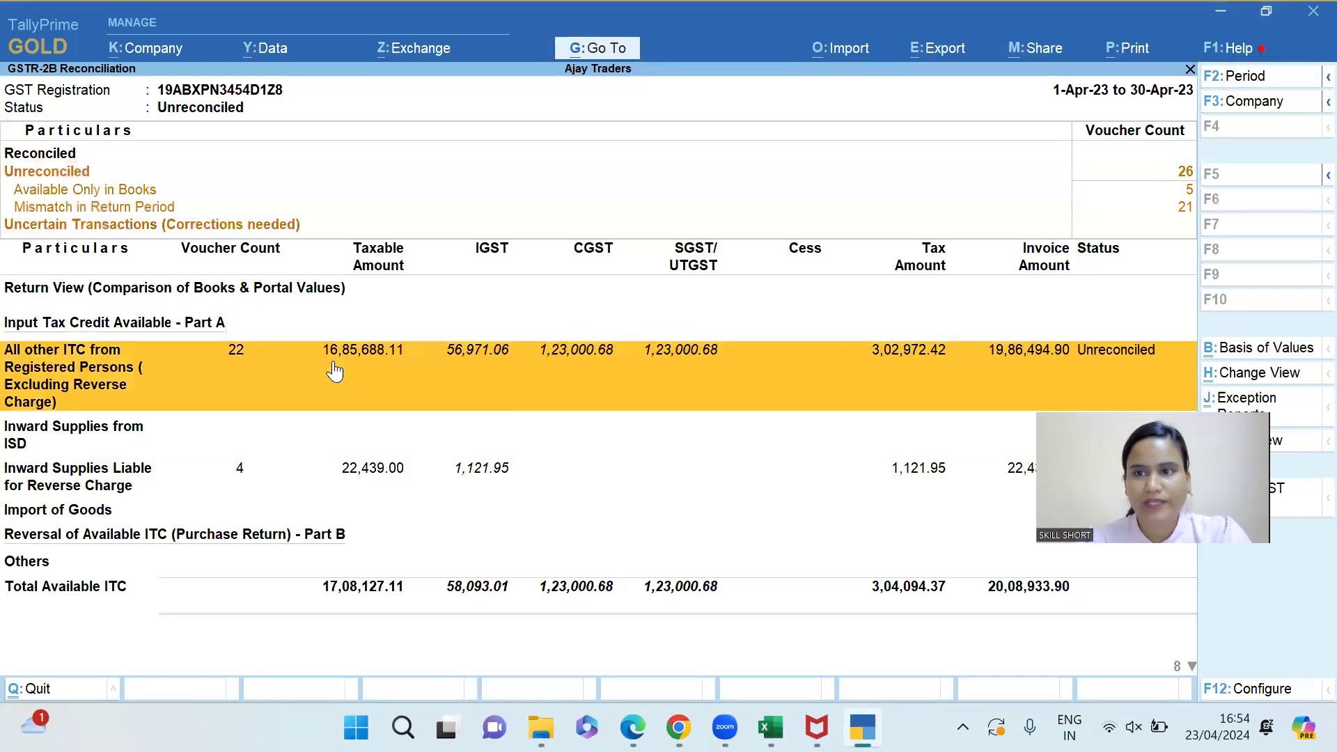
# Step: Start a GST Returns import and choose GSTR-2B as the return type
pyautogui.click(846, 58)
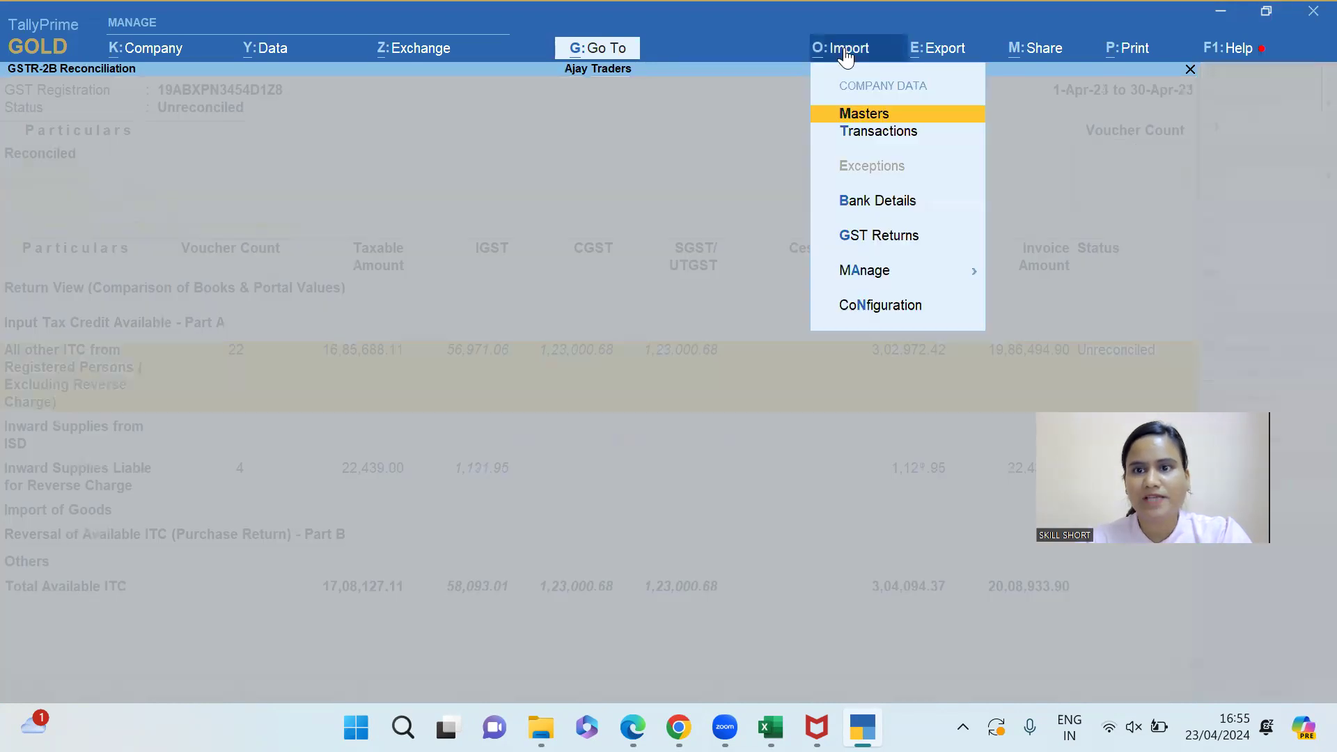
pyautogui.press('Down')
pyautogui.press('Down')
pyautogui.press('Down')
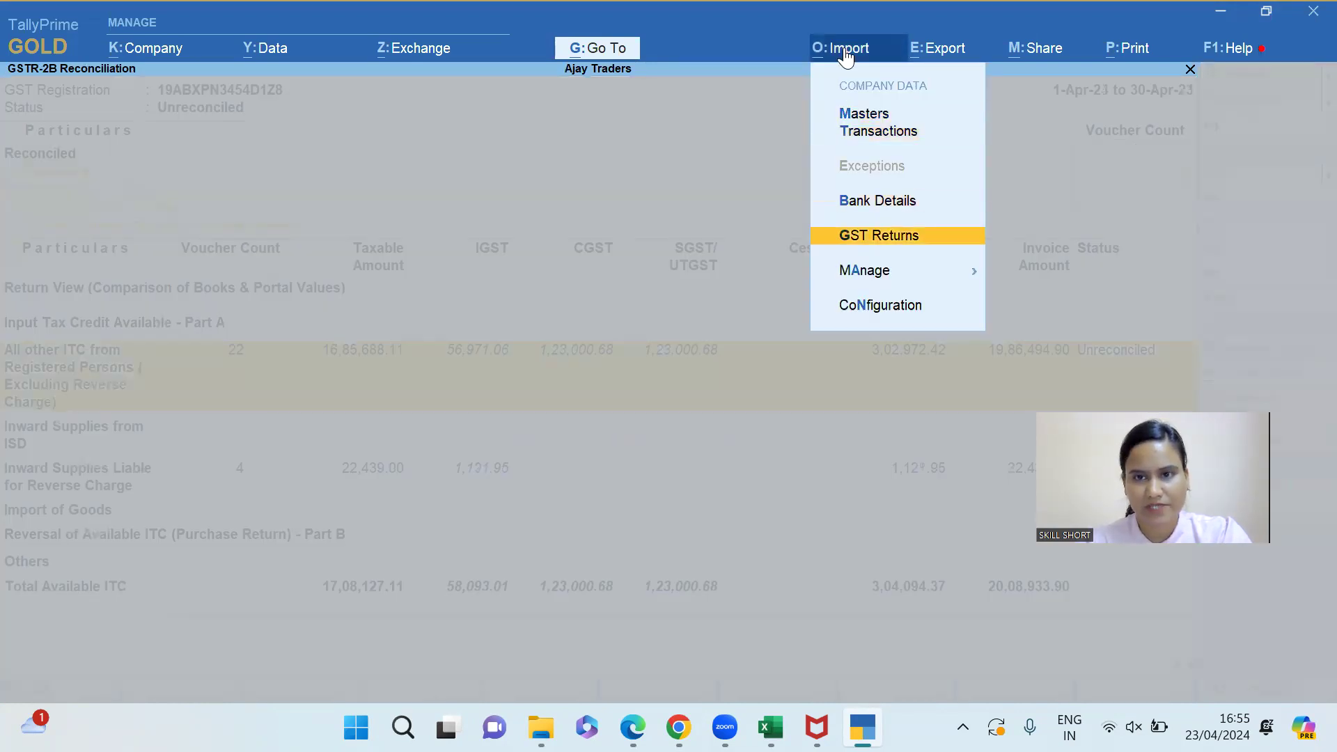
pyautogui.press('Return')
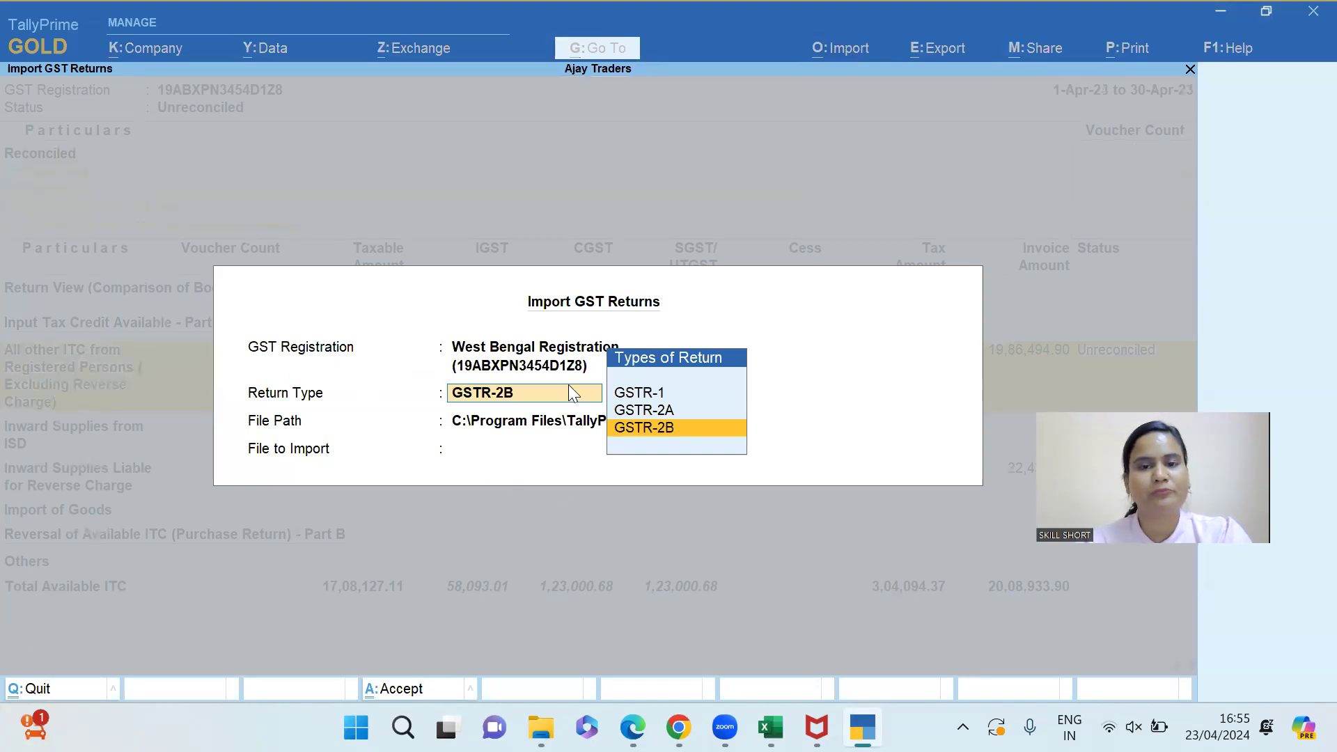
pyautogui.click(716, 429)
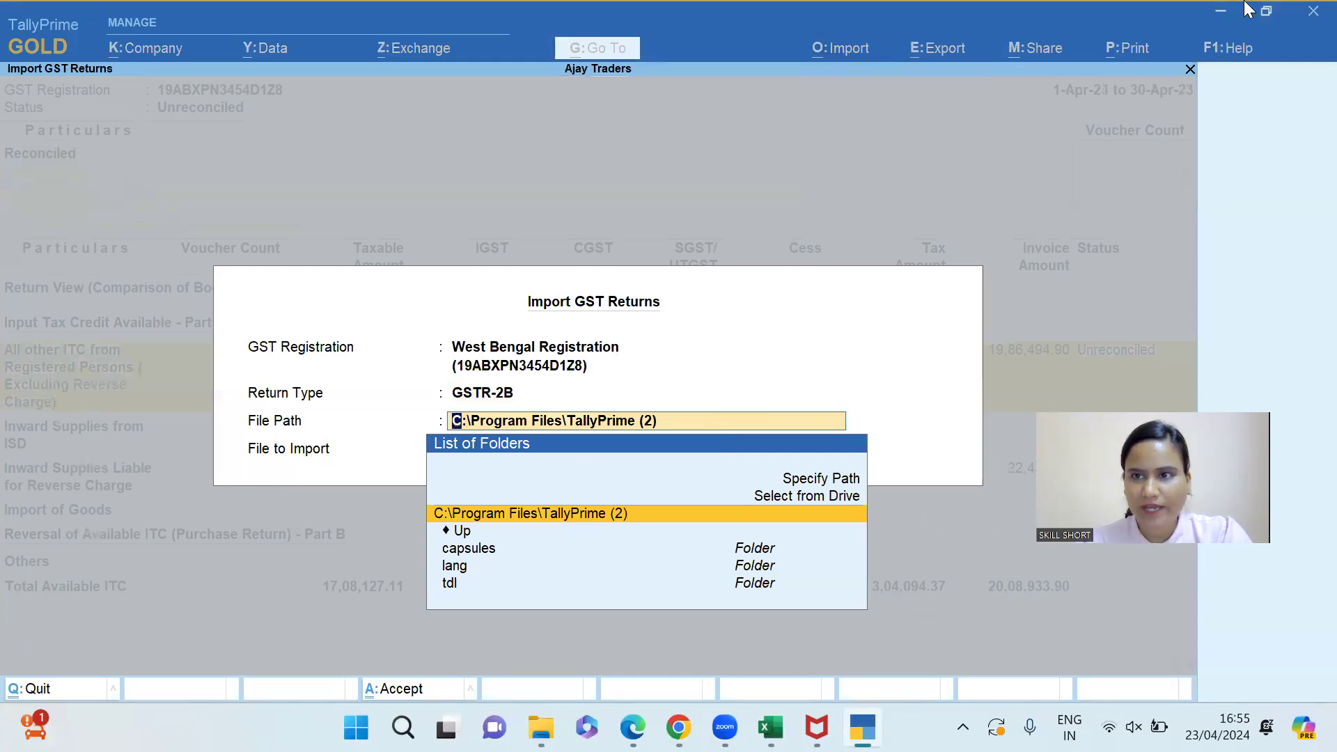
# Step: Open the GSTR 2B Reco folder on the desktop and copy its folder path
pyautogui.click(1221, 11)
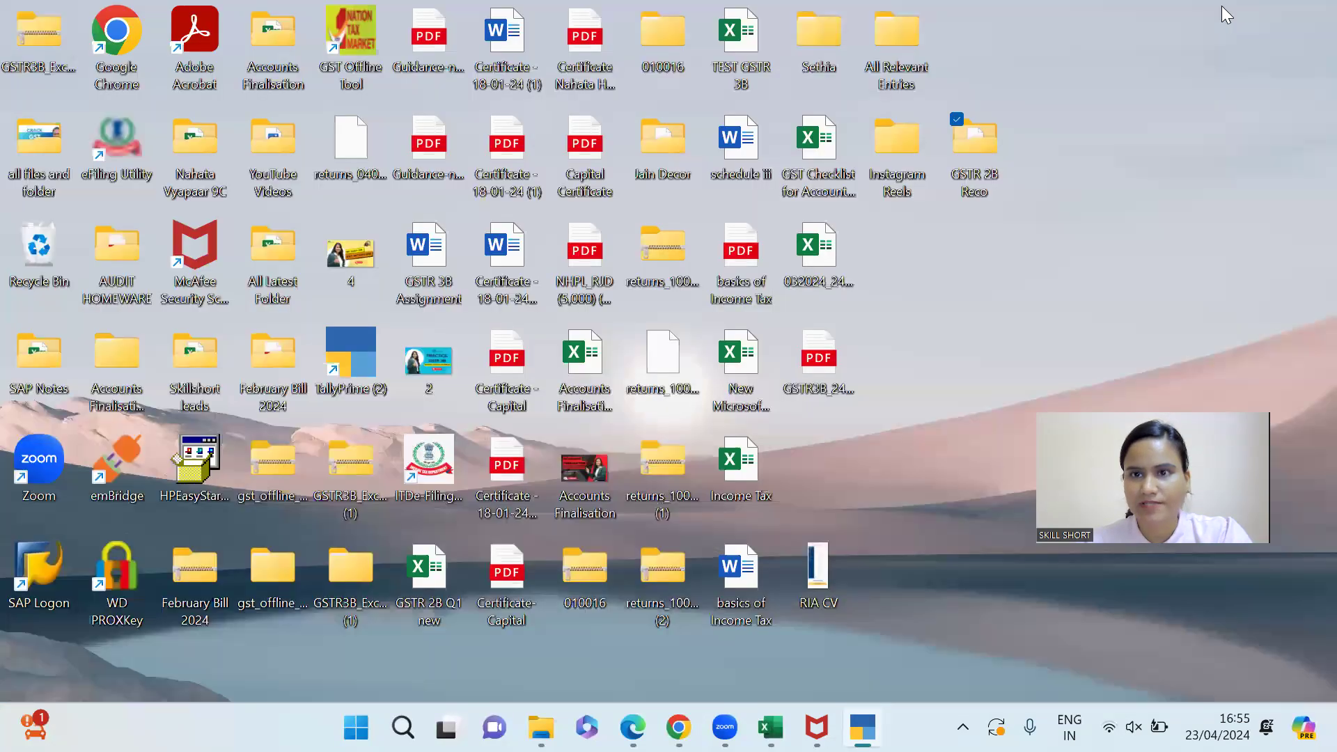
pyautogui.doubleClick(973, 162)
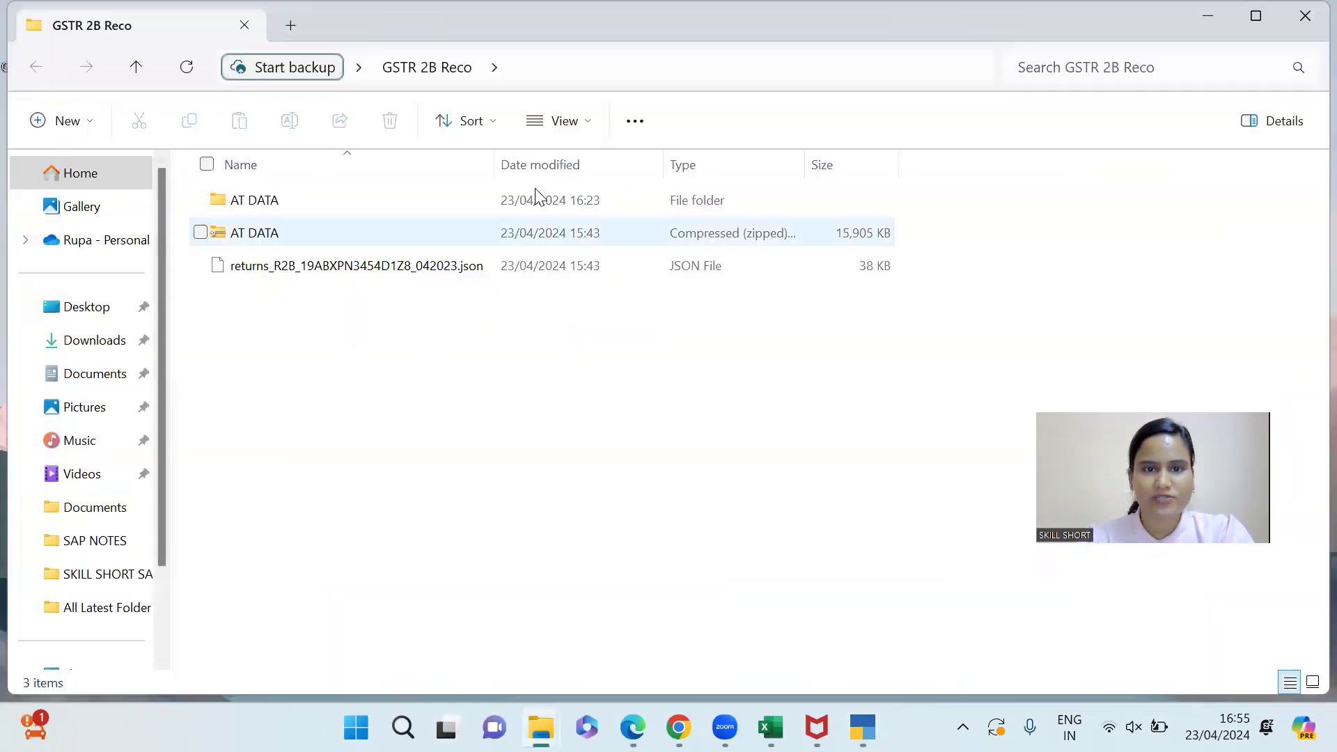
pyautogui.click(679, 82)
pyautogui.hotkey('ctrl', 'c')
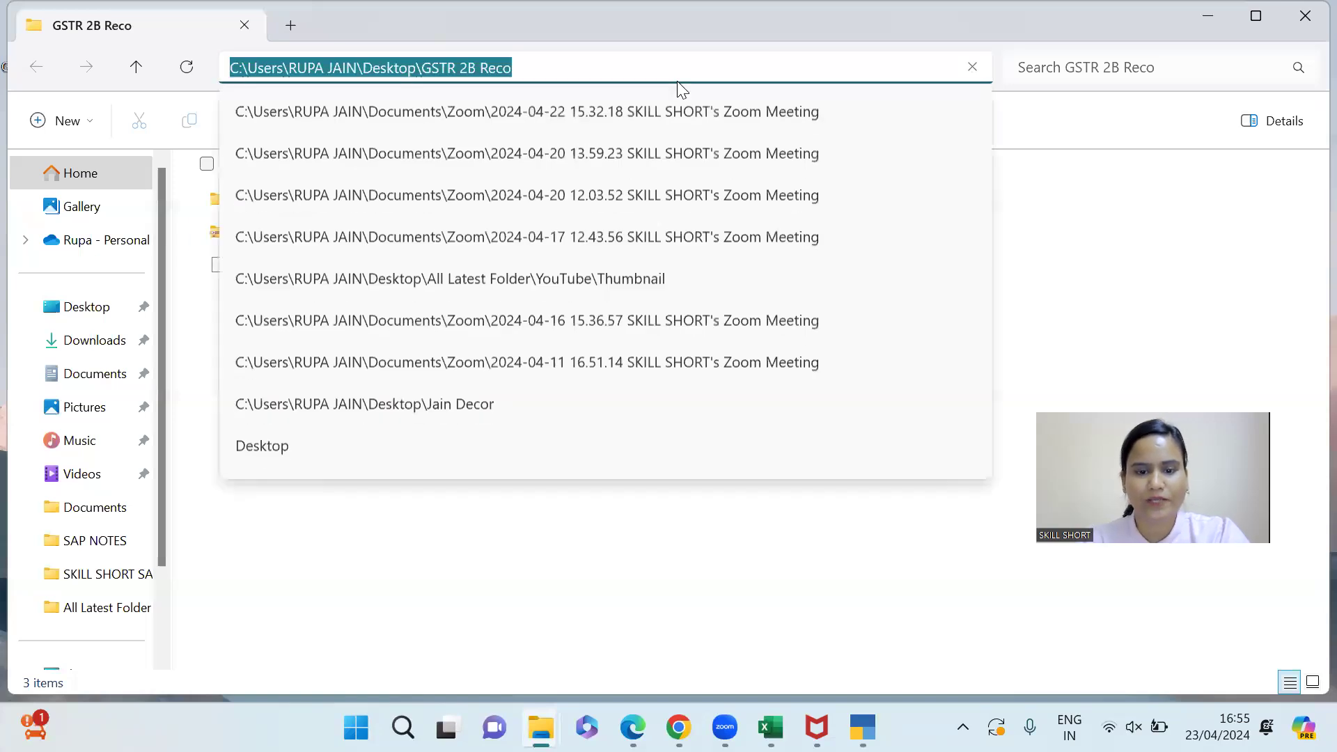
pyautogui.click(1148, 248)
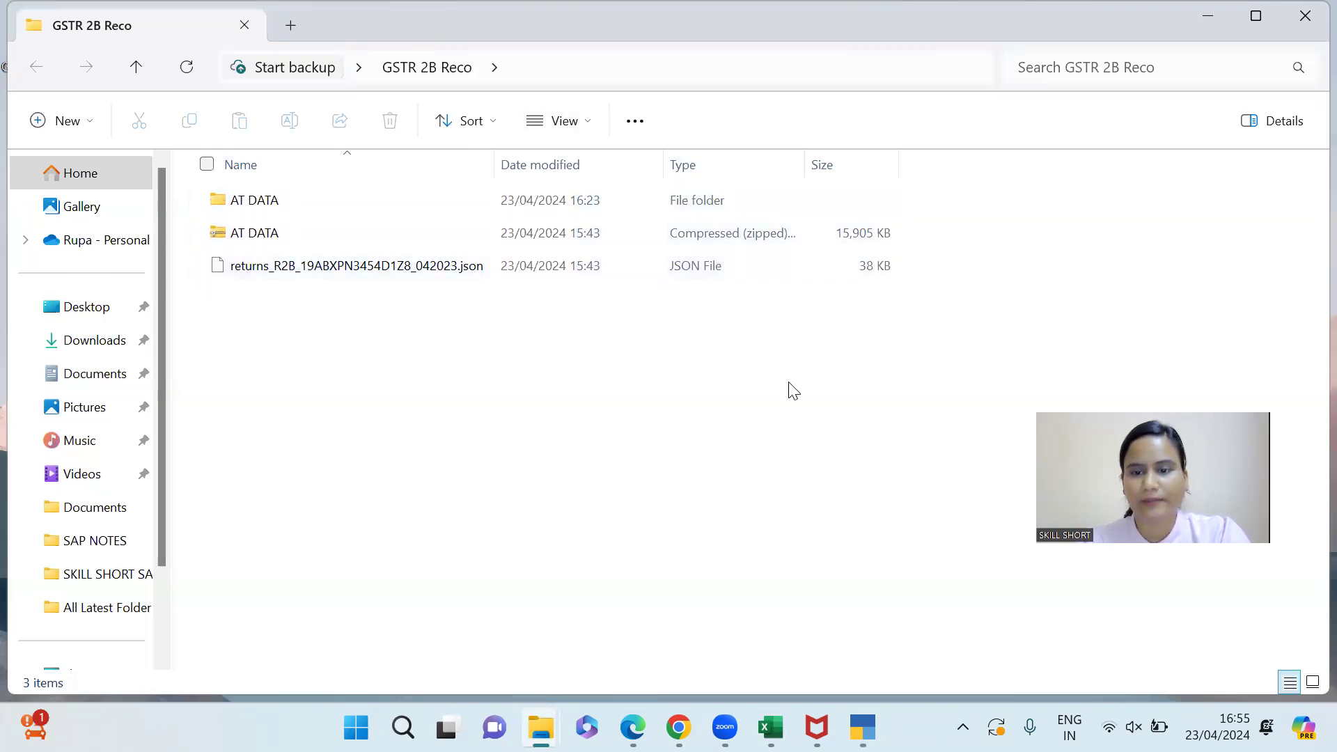
# Step: Switch back to TallyPrime and set the import file path to the copied GSTR 2B Reco folder path
pyautogui.click(862, 728)
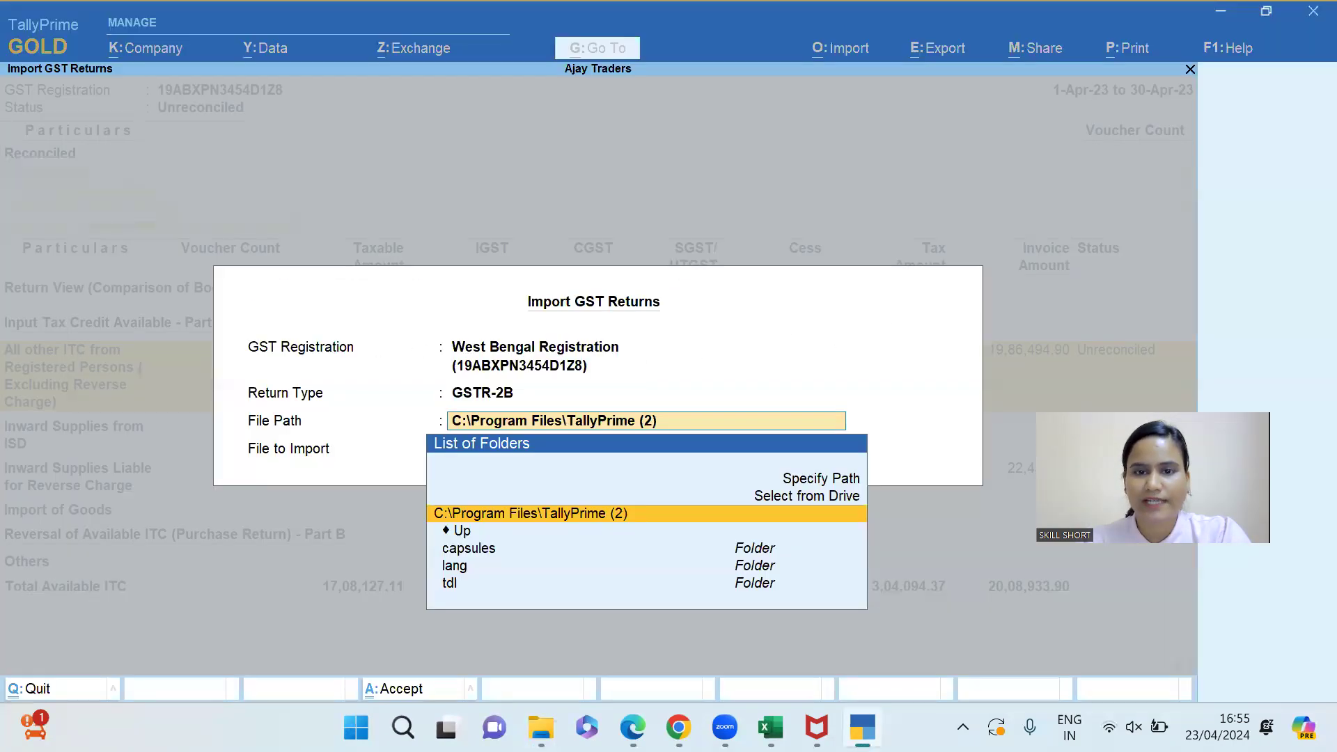
pyautogui.hotkey('ctrl', 'v')
pyautogui.press('Return')
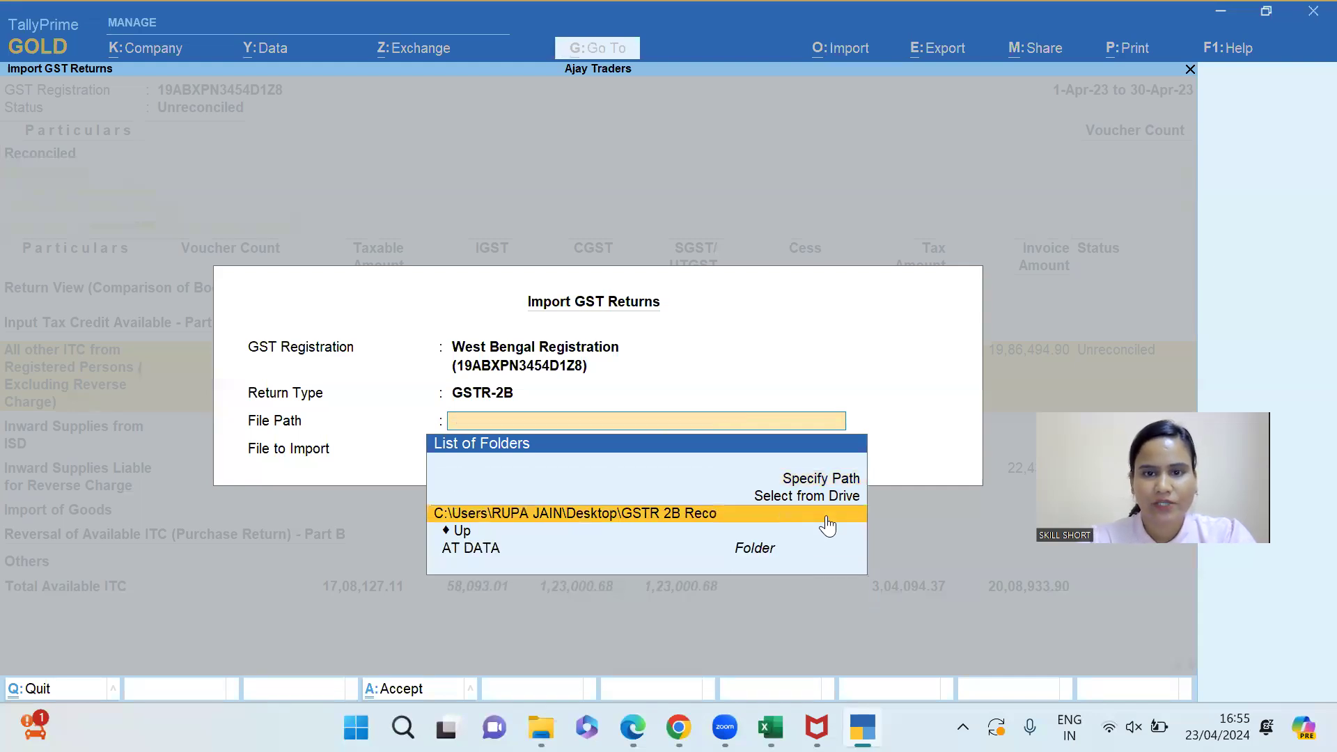
pyautogui.click(829, 524)
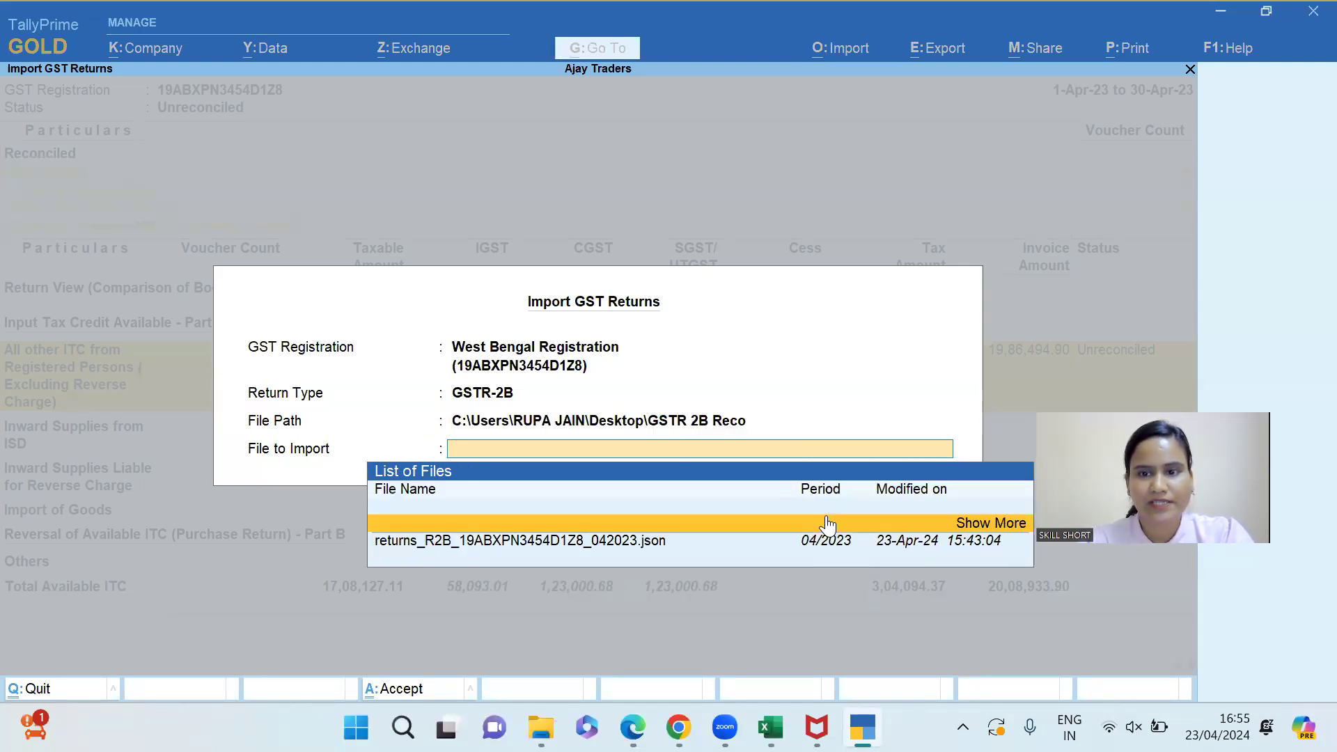
# Step: Select the R2B returns JSON file for period 04/2023, import it and dismiss the import summary
pyautogui.press('Down')
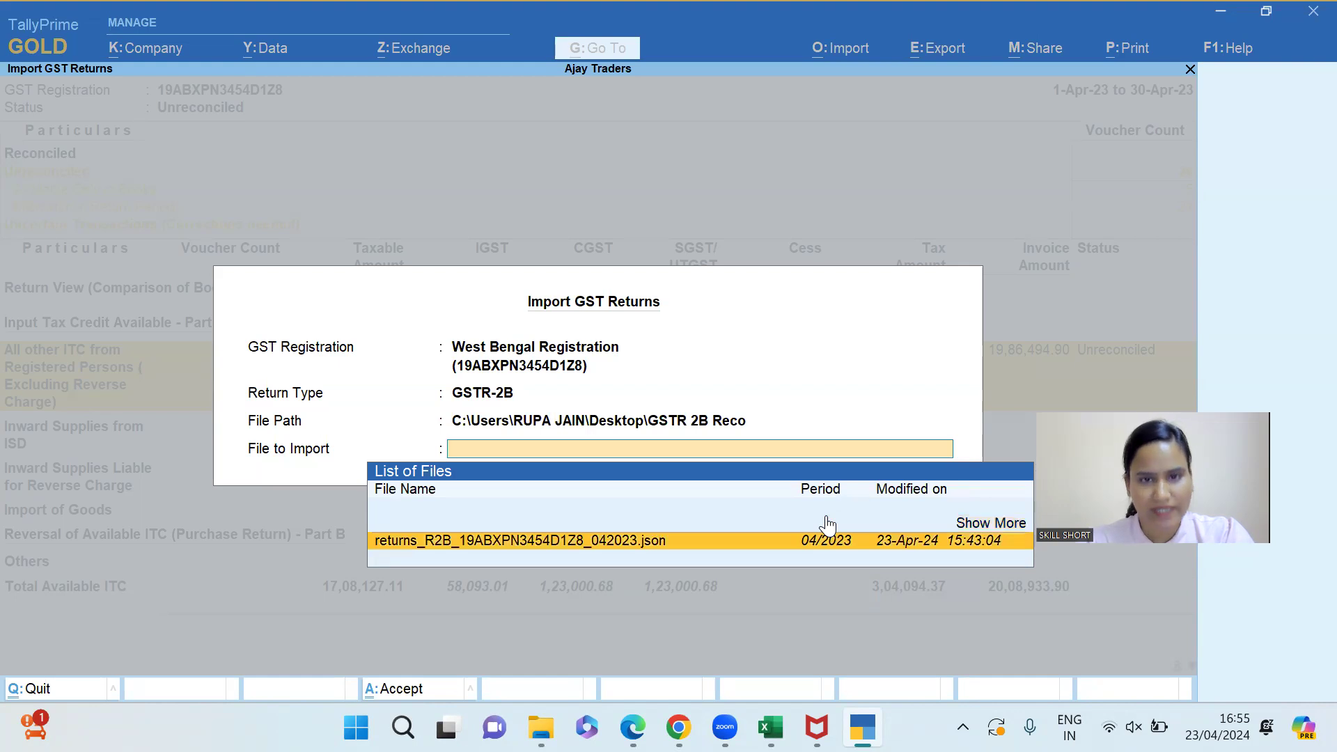
pyautogui.press('Return')
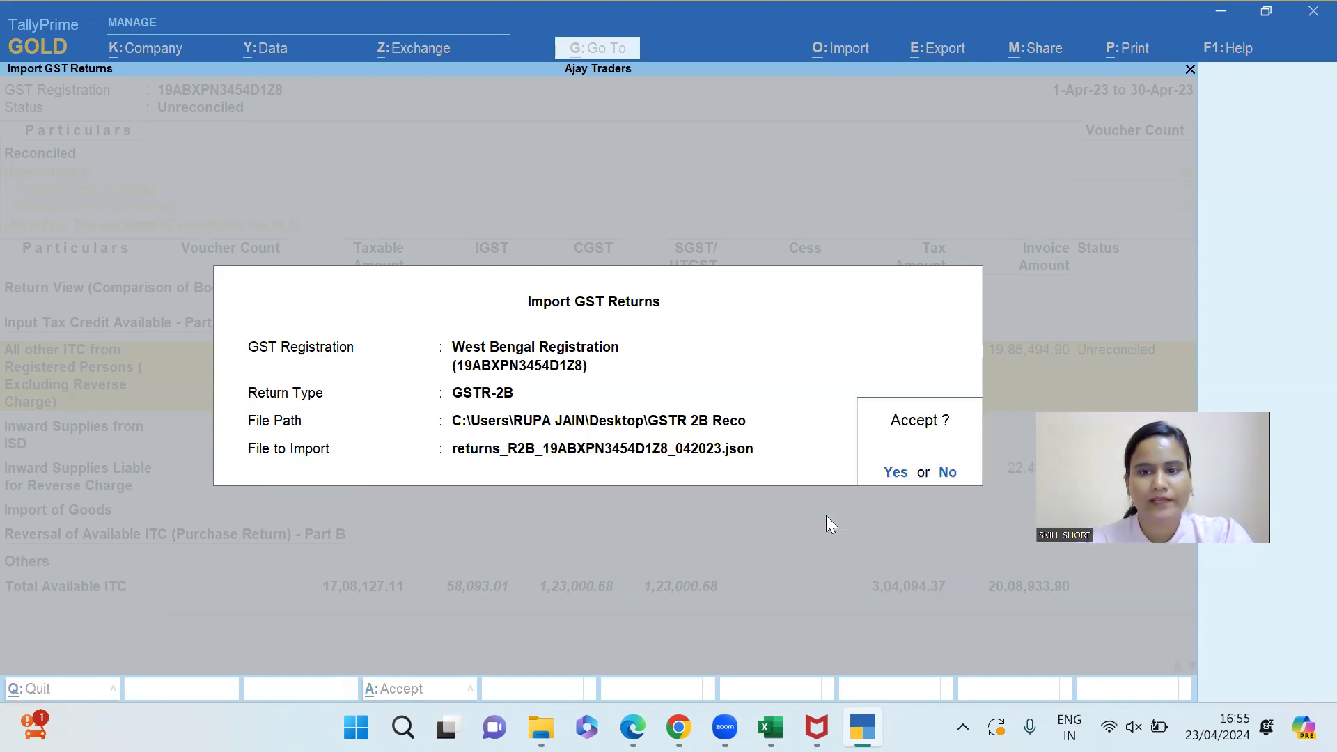
pyautogui.press('Return')
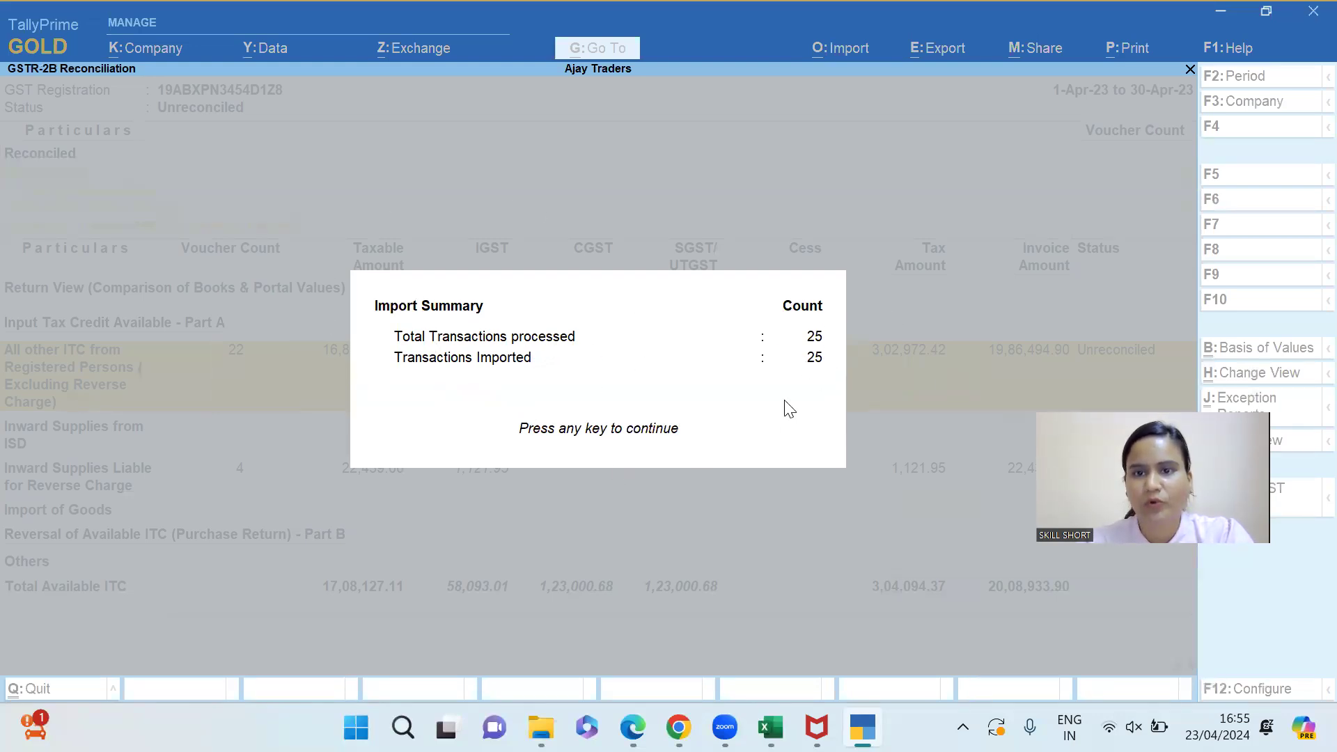
pyautogui.click(764, 402)
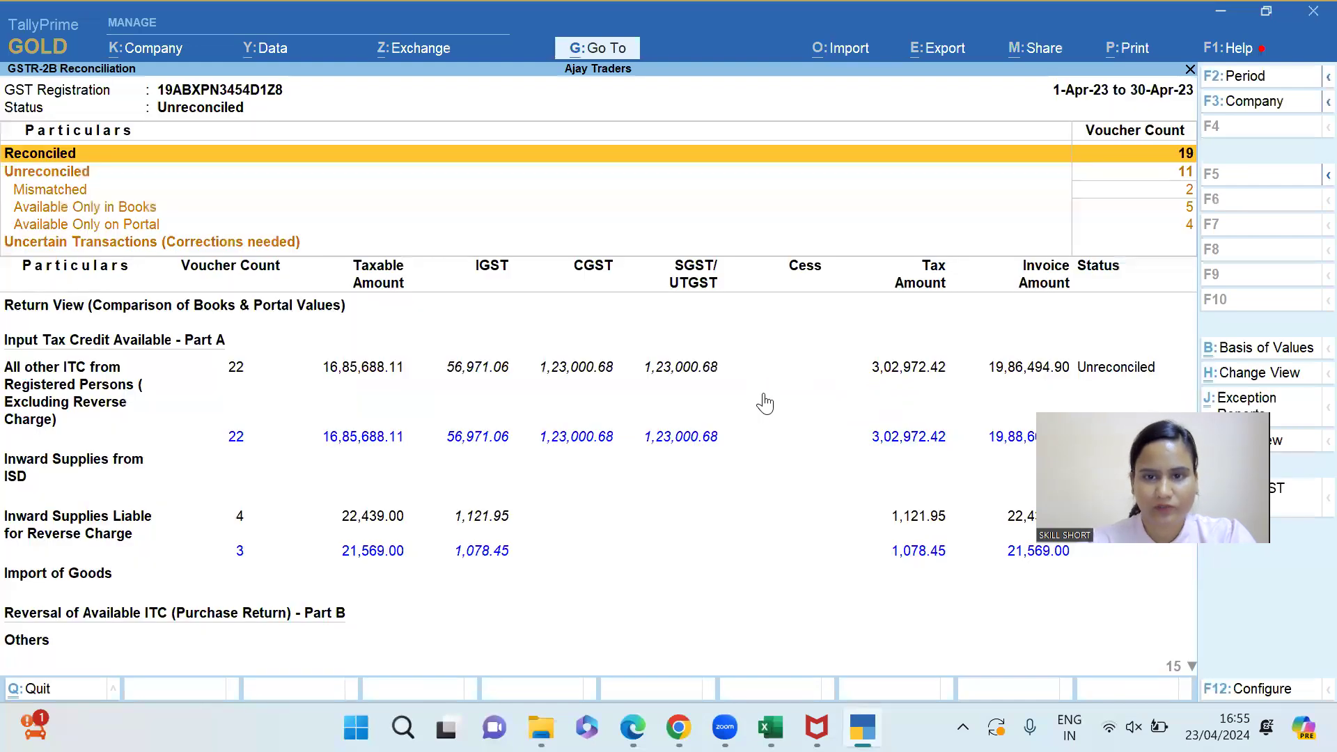
# Step: Review the Mismatched, Available Only in Books and Available Only on Portal categories along with the other registered-person ITC row
pyautogui.press('Down')
pyautogui.press('Down')
pyautogui.press('Down')
pyautogui.press('Down')
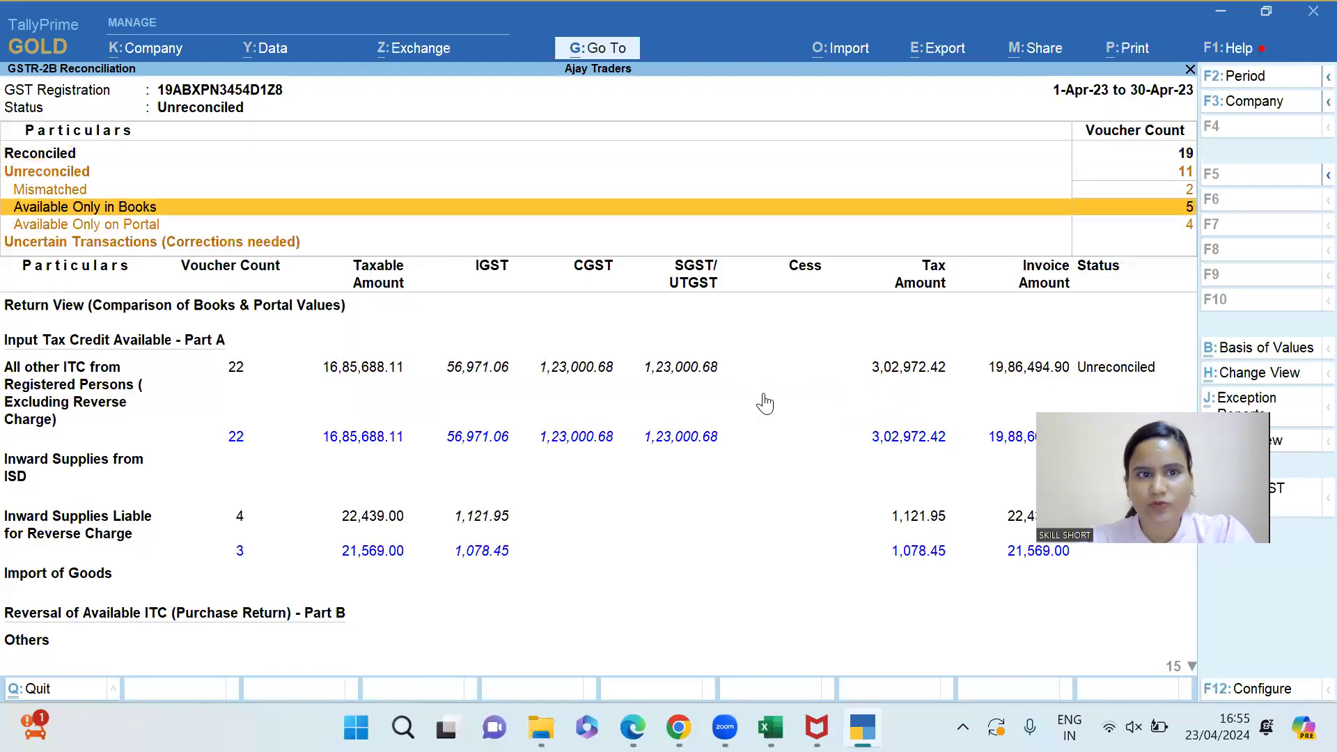
pyautogui.press('Up')
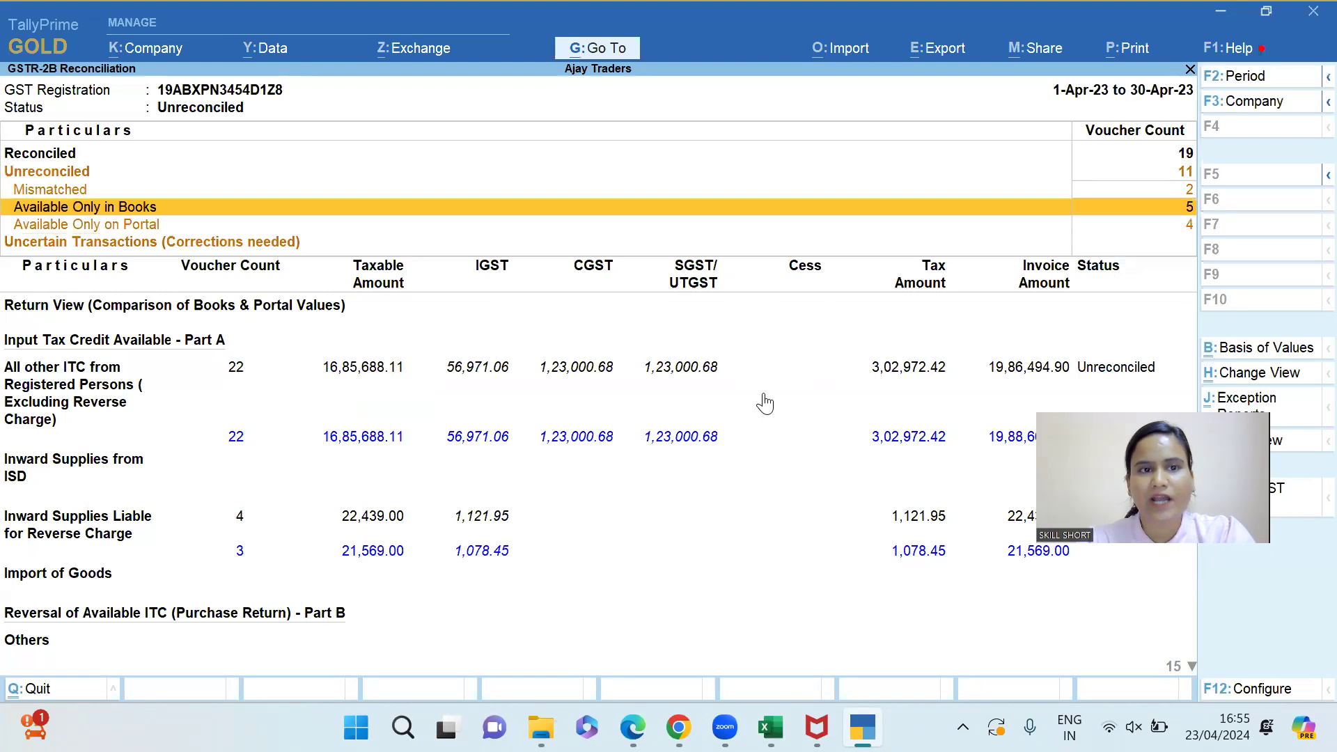
pyautogui.press('Down')
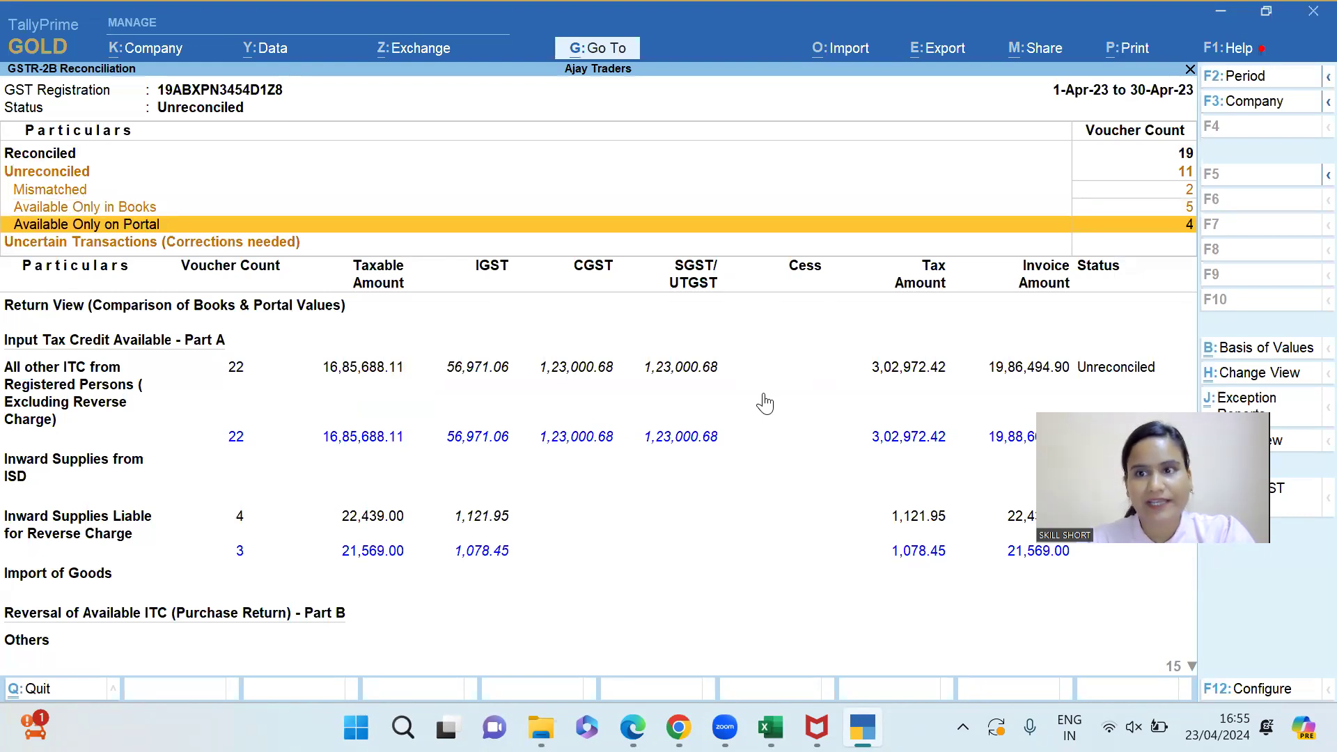
pyautogui.press('Up')
pyautogui.press('Up')
pyautogui.press('Up')
pyautogui.press('Down')
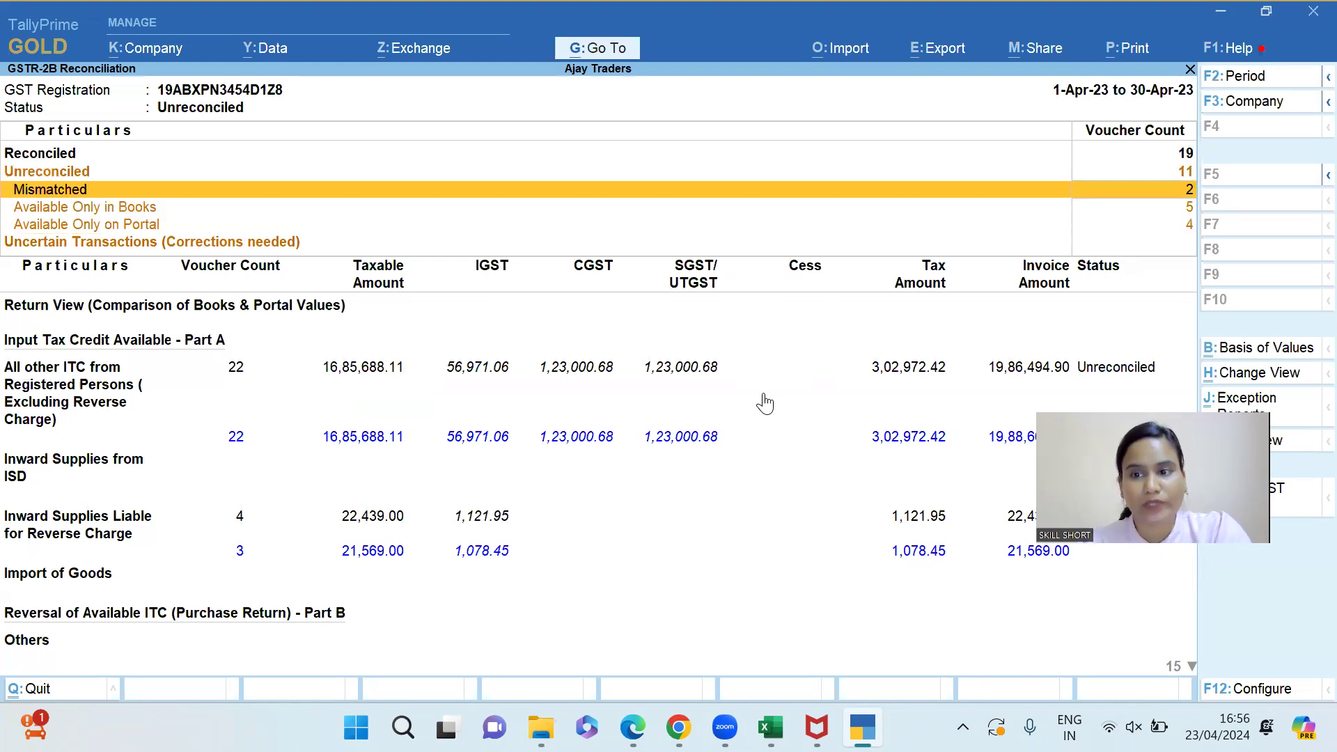
pyautogui.press('Down')
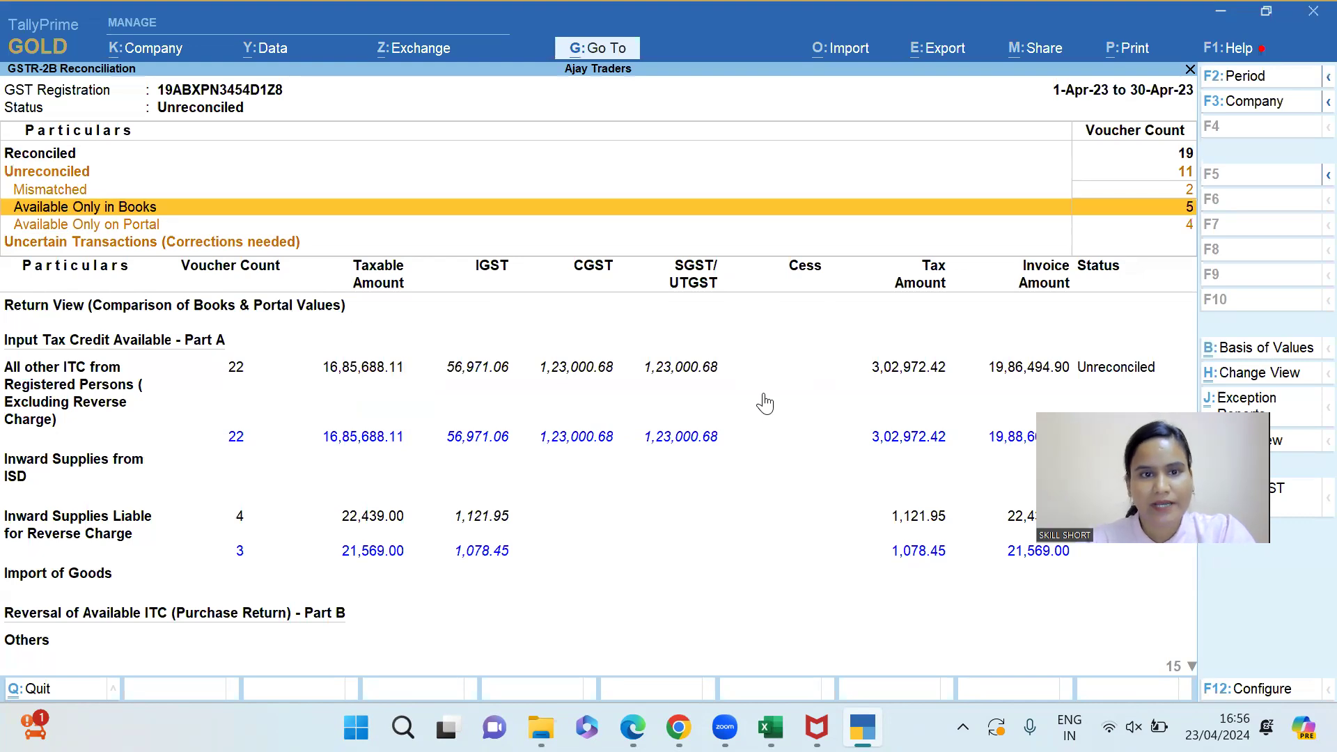
pyautogui.click(765, 402)
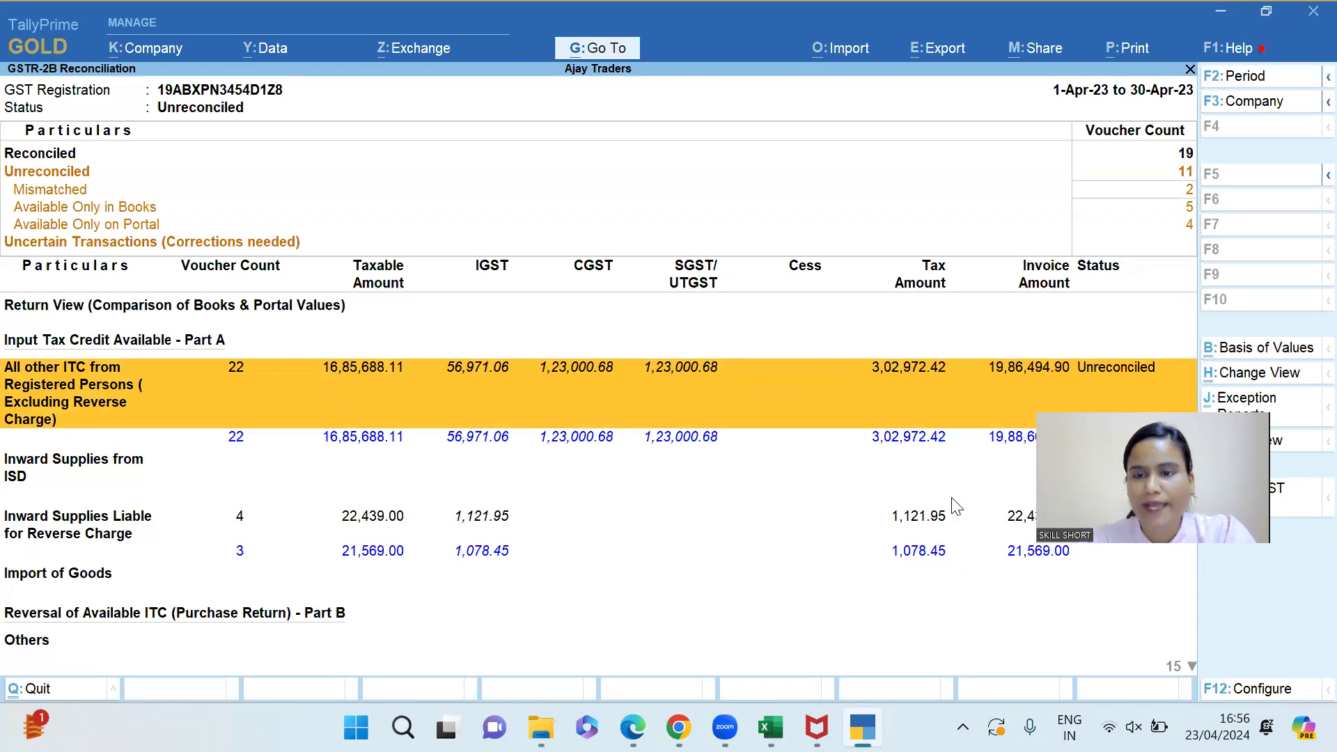
pyautogui.press('Return')
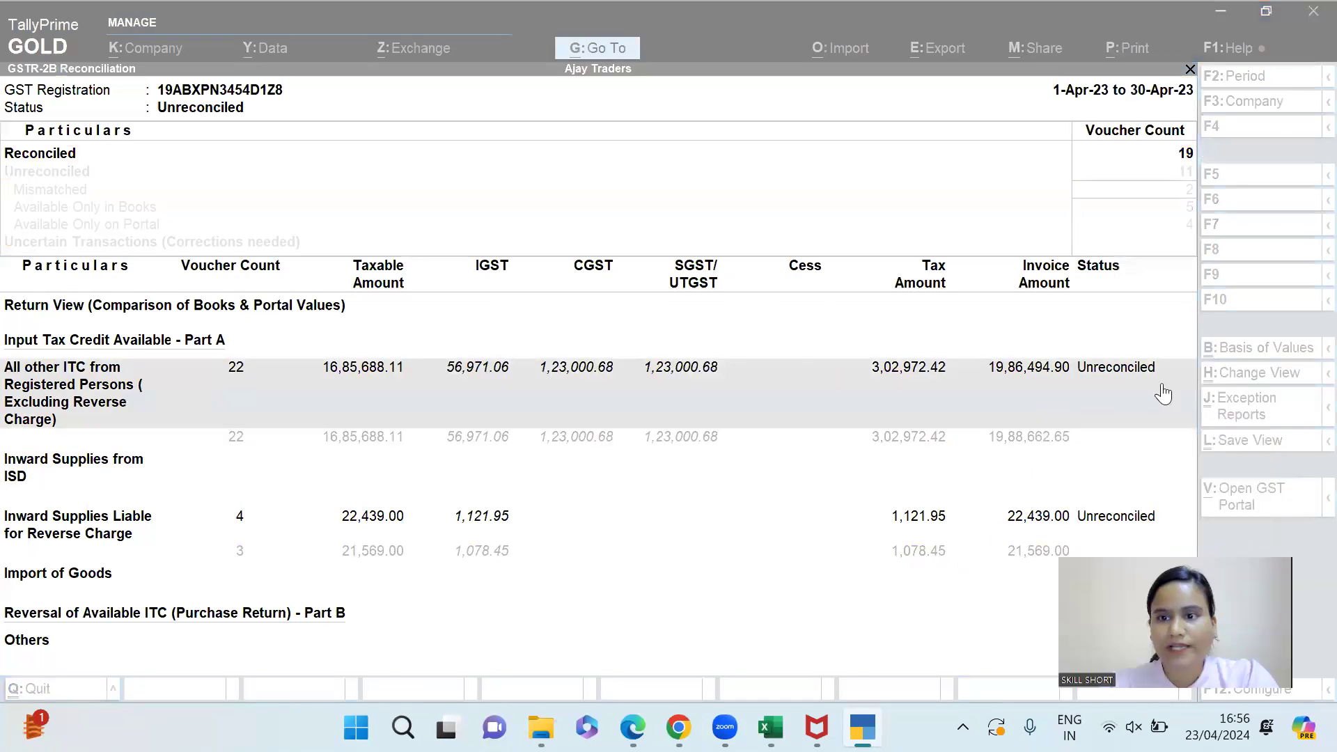
pyautogui.press('Up')
pyautogui.press('Up')
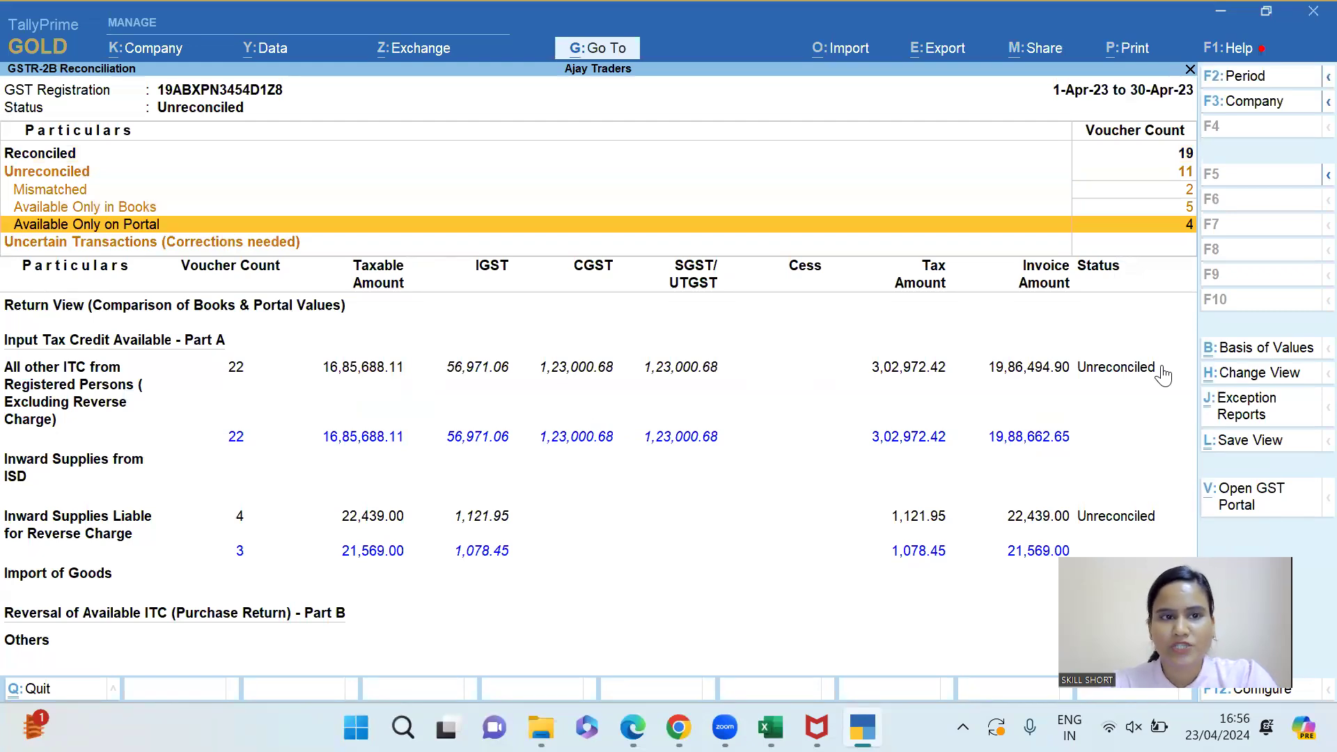
pyautogui.press('Up')
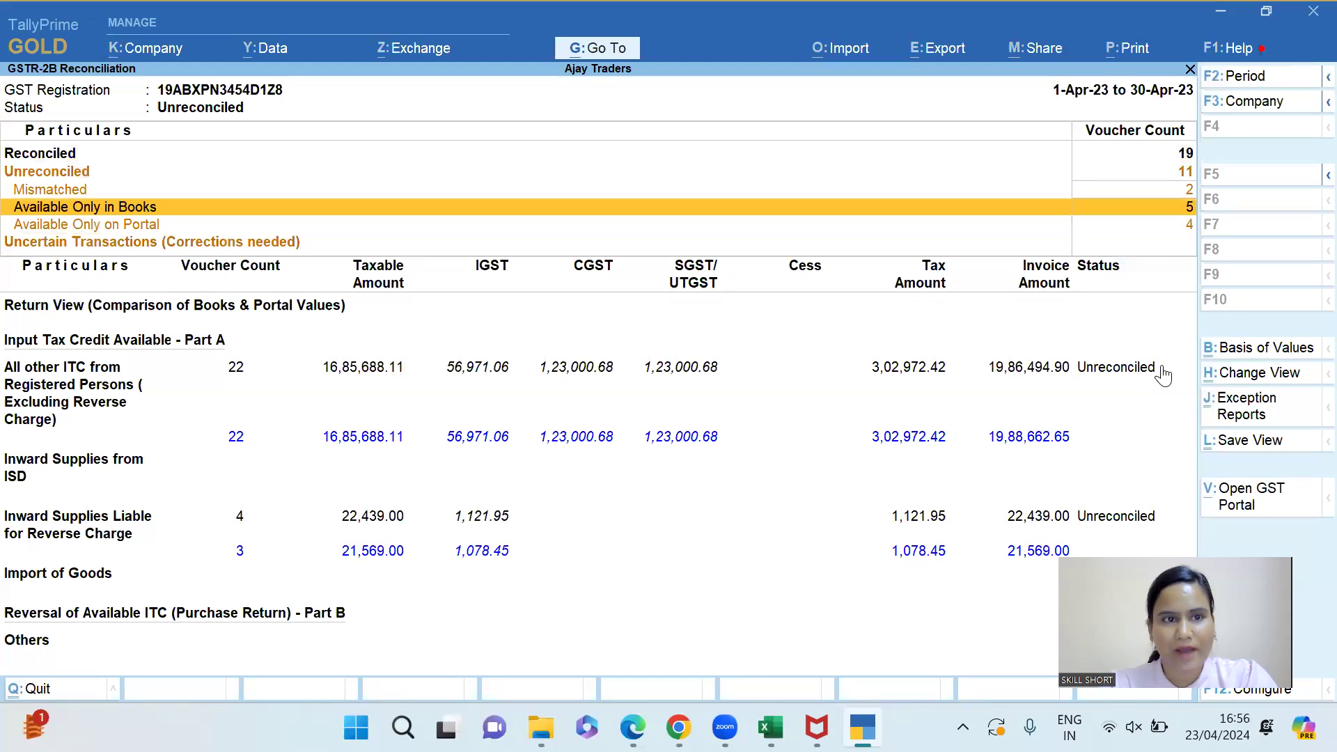
pyautogui.press('Up')
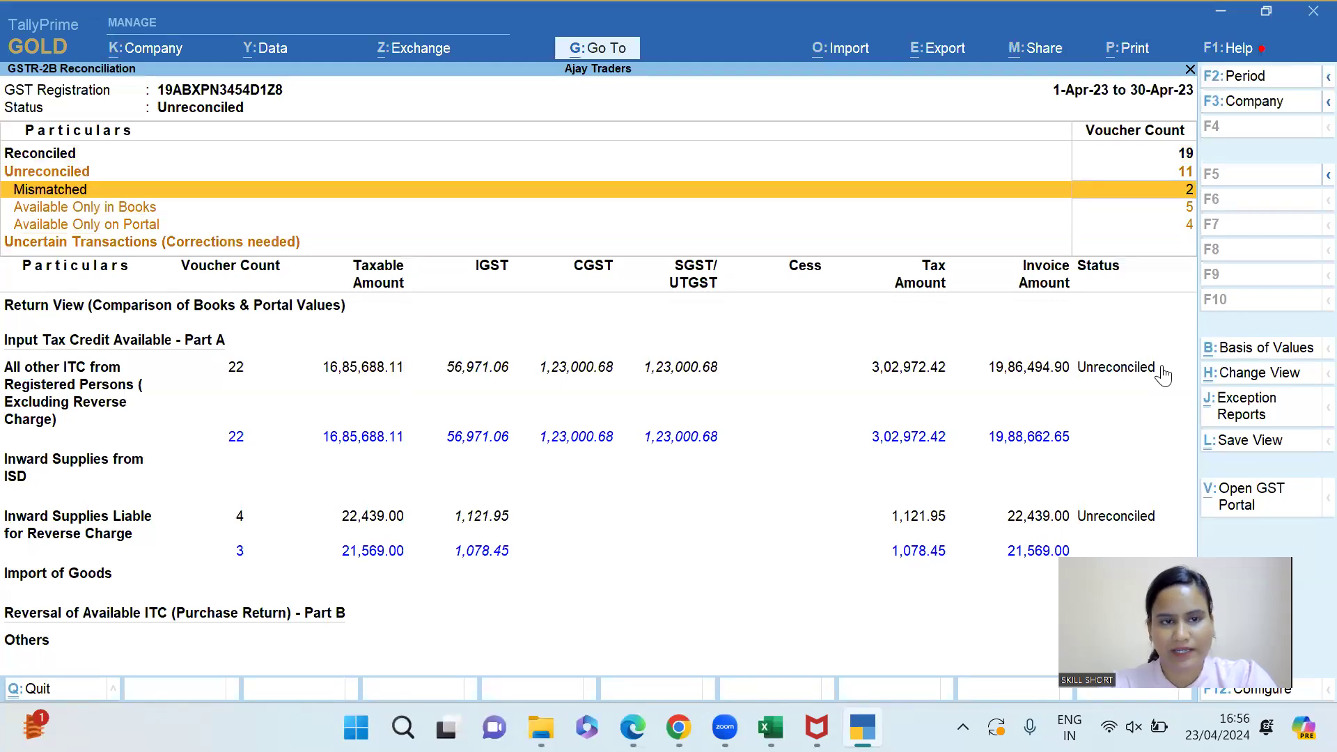
# Step: Drill into the B2B Invoices under All other ITC from Registered Persons and list them voucher-wise
pyautogui.press('Down')
pyautogui.press('Down')
pyautogui.press('Down')
pyautogui.press('Down')
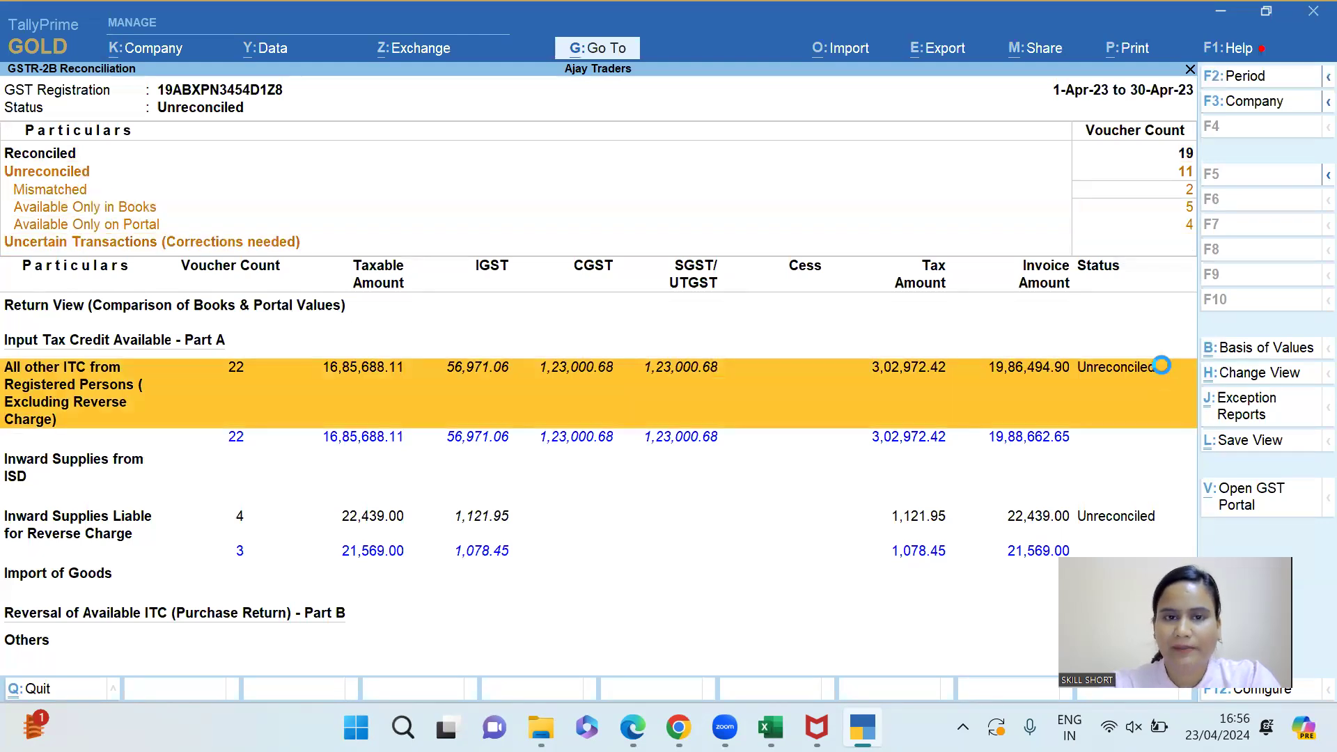
pyautogui.click(1163, 375)
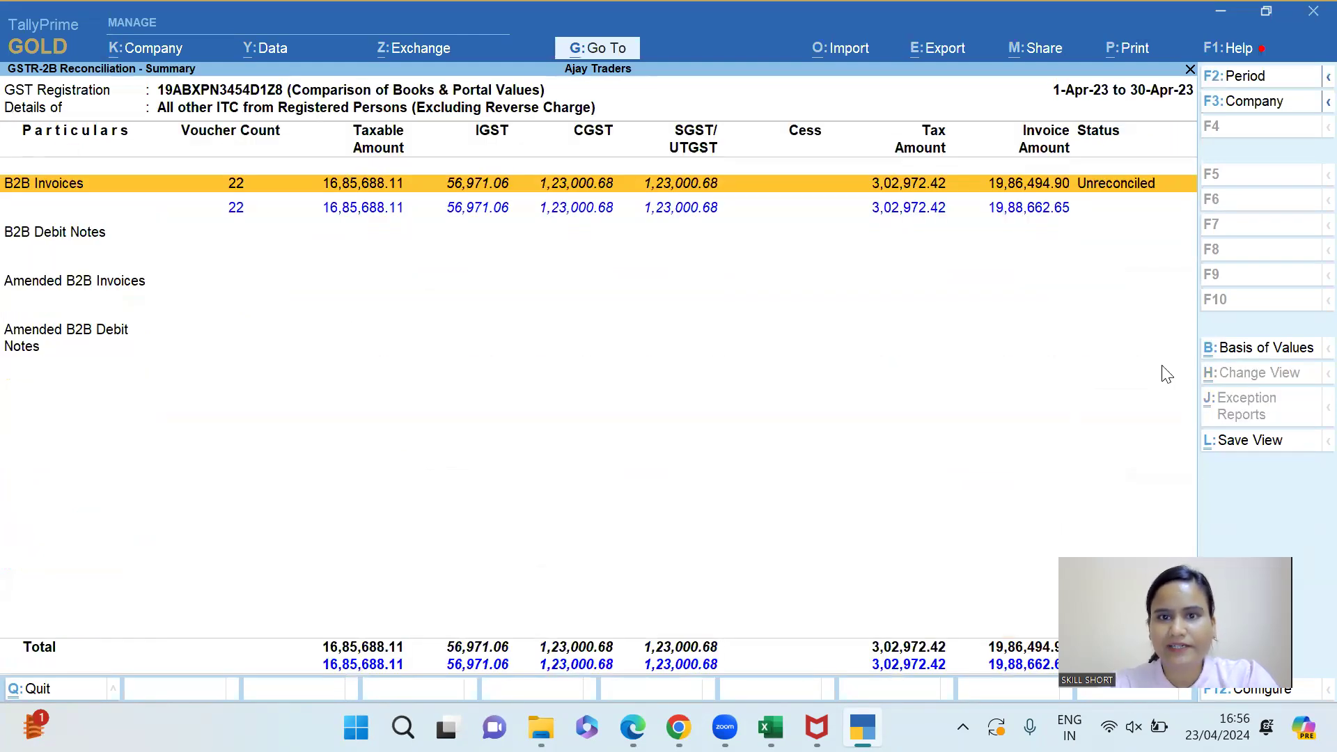
pyautogui.press('Return')
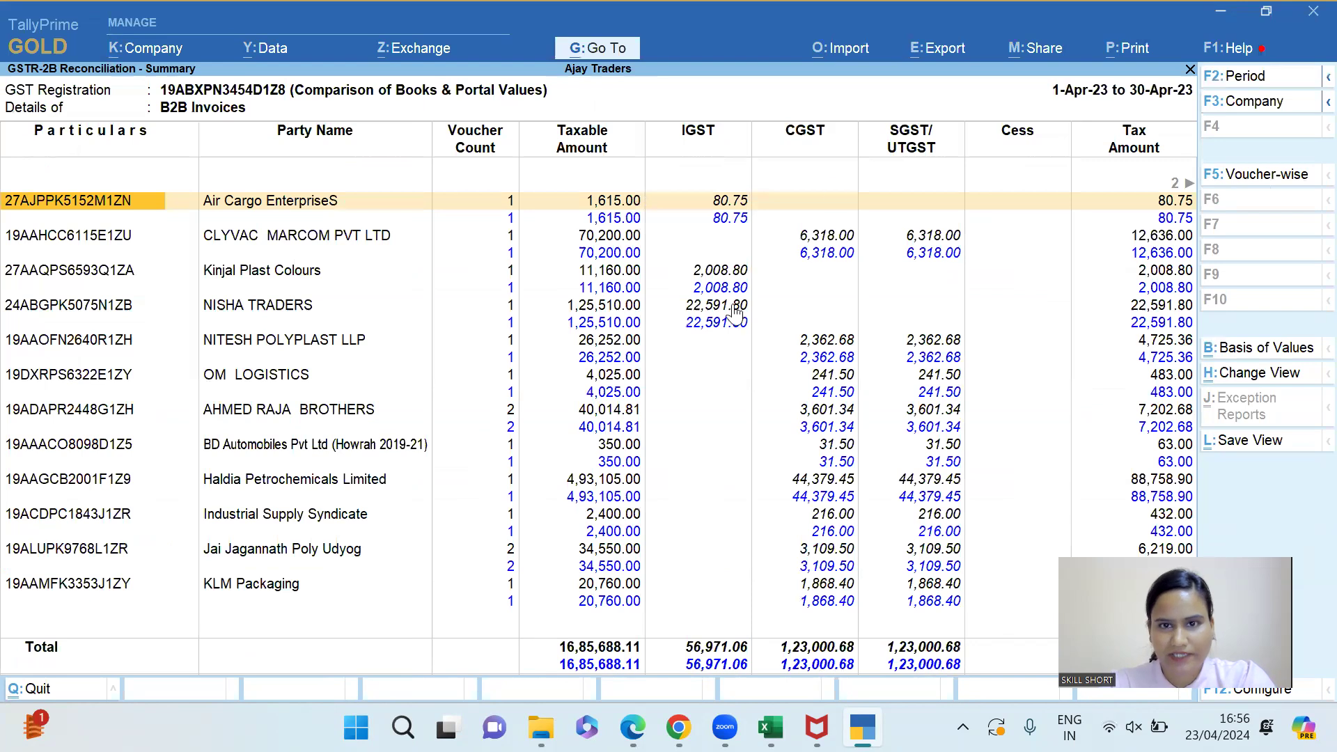
pyautogui.click(1280, 174)
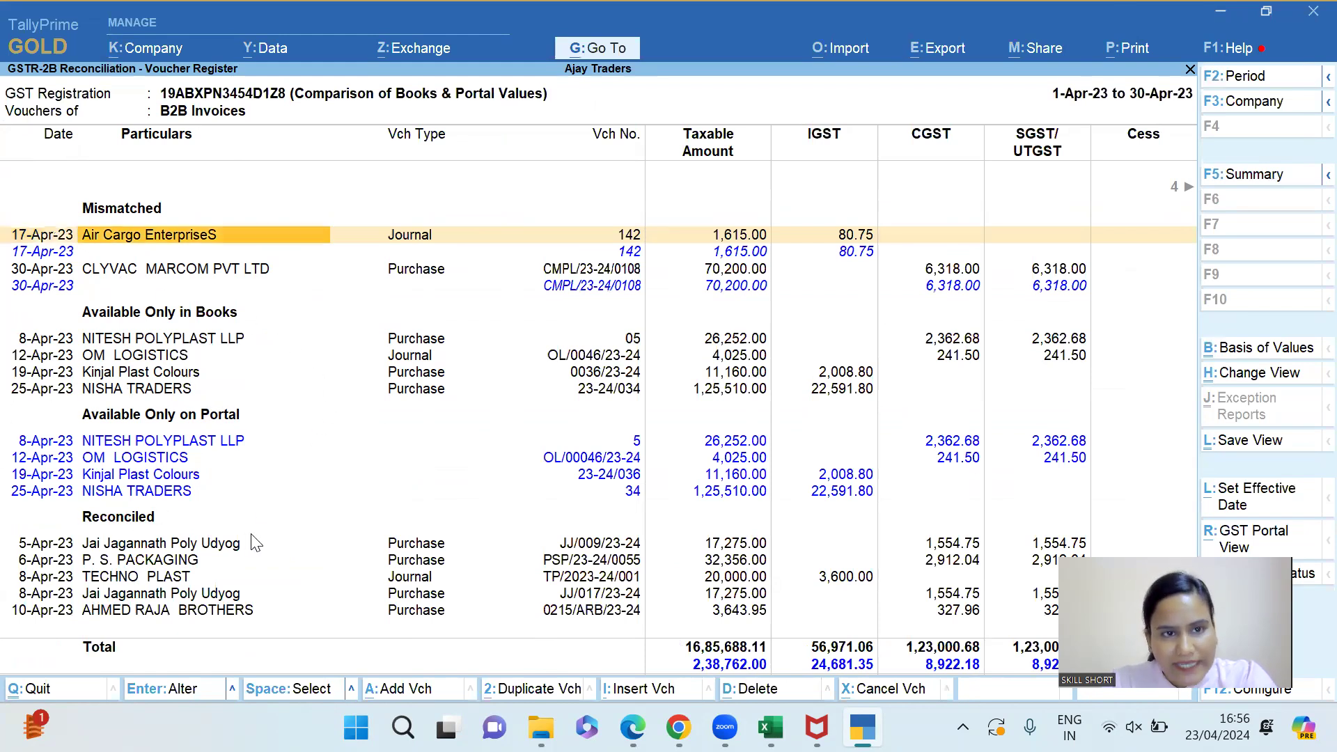
# Step: Compare the book and portal values of the mismatched Air Cargo EnterpriseS voucher across the columns up to Invoice Amount
pyautogui.press('Right')
pyautogui.press('Right')
pyautogui.press('Right')
pyautogui.press('Right')
pyautogui.press('Left')
pyautogui.press('Left')
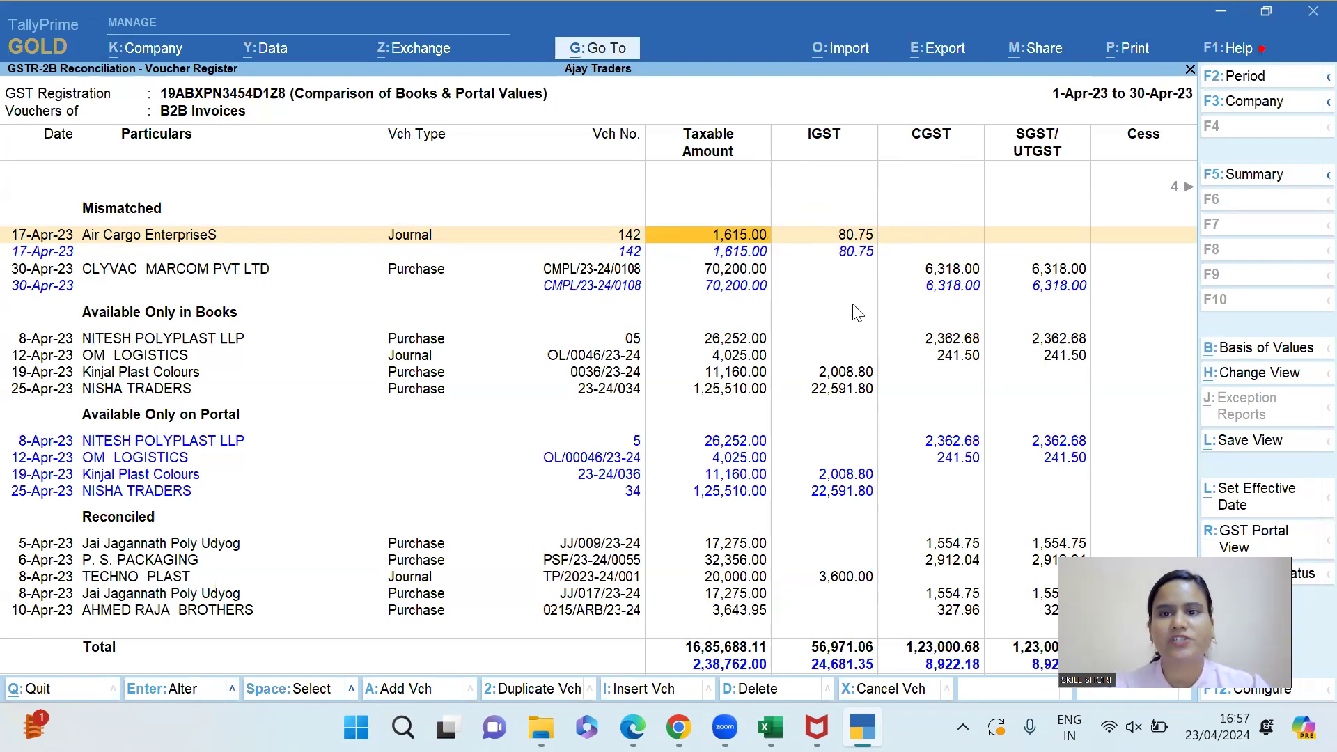
pyautogui.press('Right')
pyautogui.press('Right')
pyautogui.press('Right')
pyautogui.press('Right')
pyautogui.press('Right')
pyautogui.press('Right')
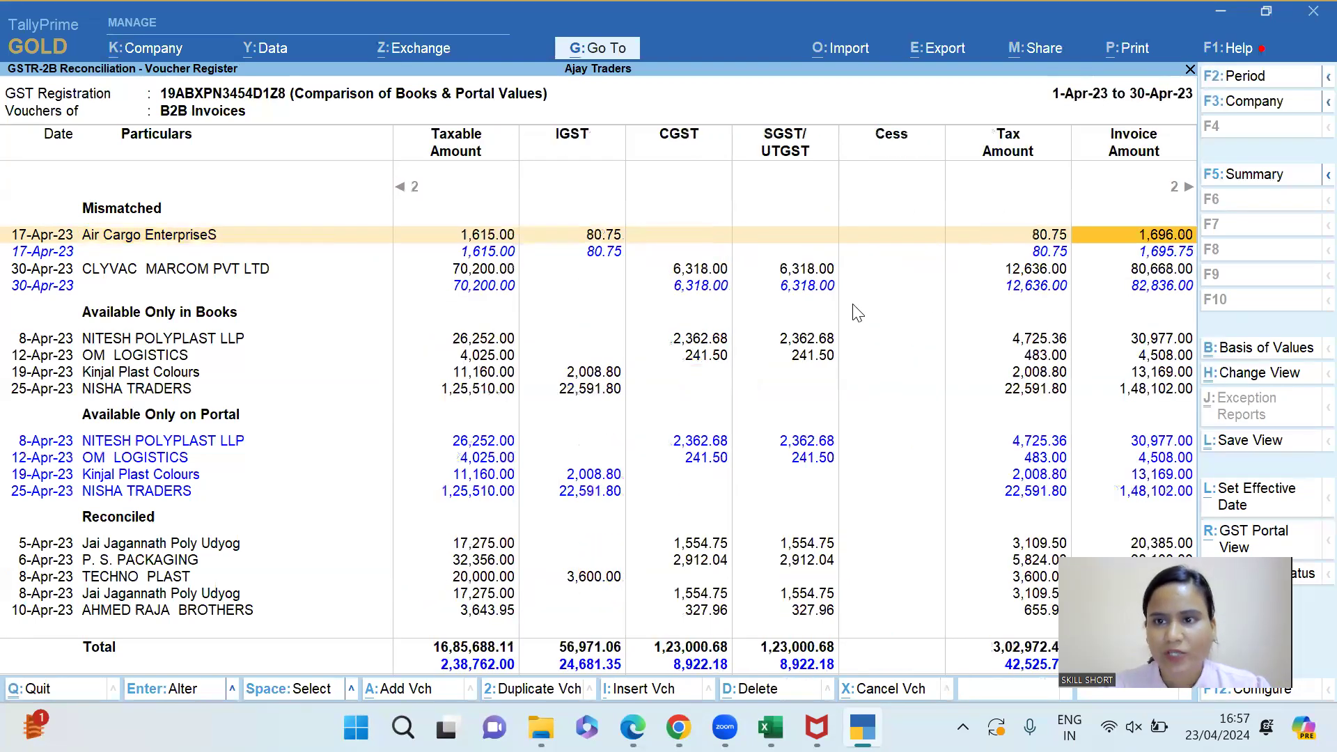
# Step: Check ITC availability and compare book and portal invoice amounts for the mismatched Air Cargo EnterpriseS and CLYVAC MARCOM PVT LTD vouchers
pyautogui.press('Right')
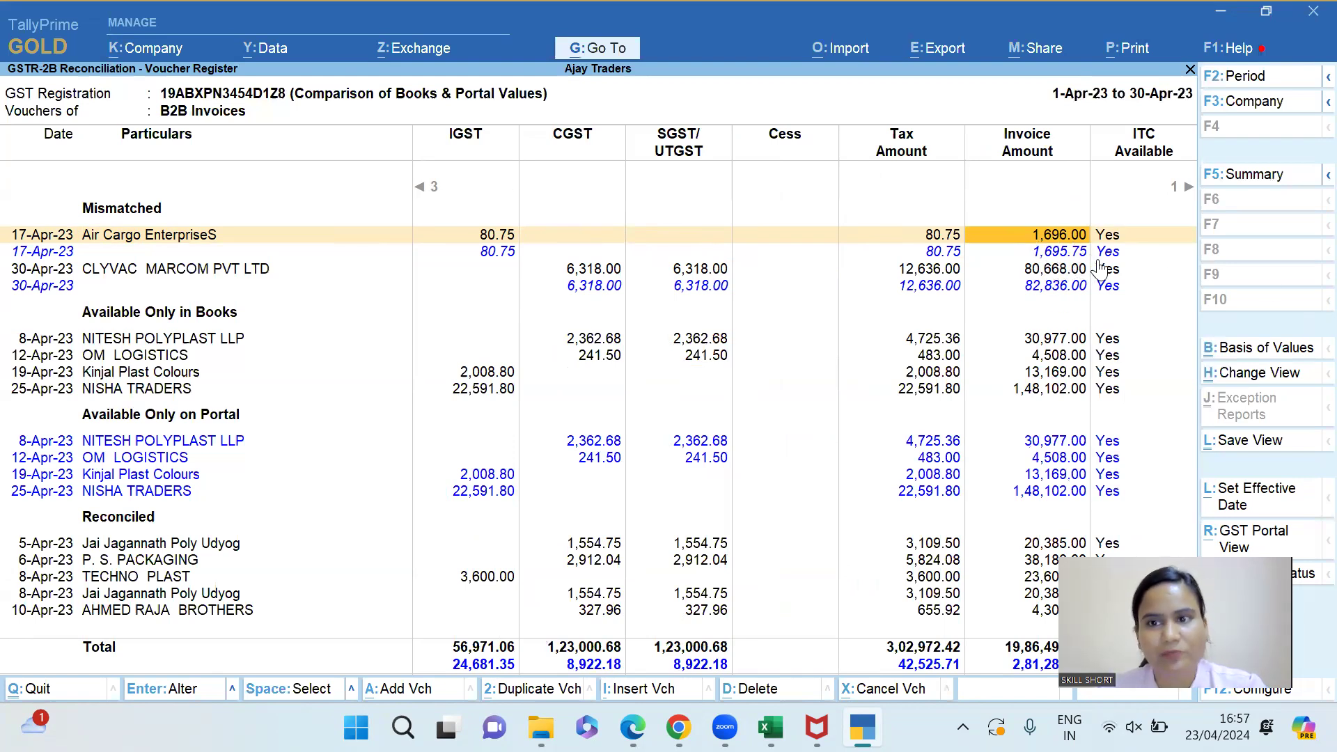
pyautogui.press('Down')
pyautogui.press('Up')
pyautogui.press('Down')
pyautogui.press('Up')
pyautogui.press('Down')
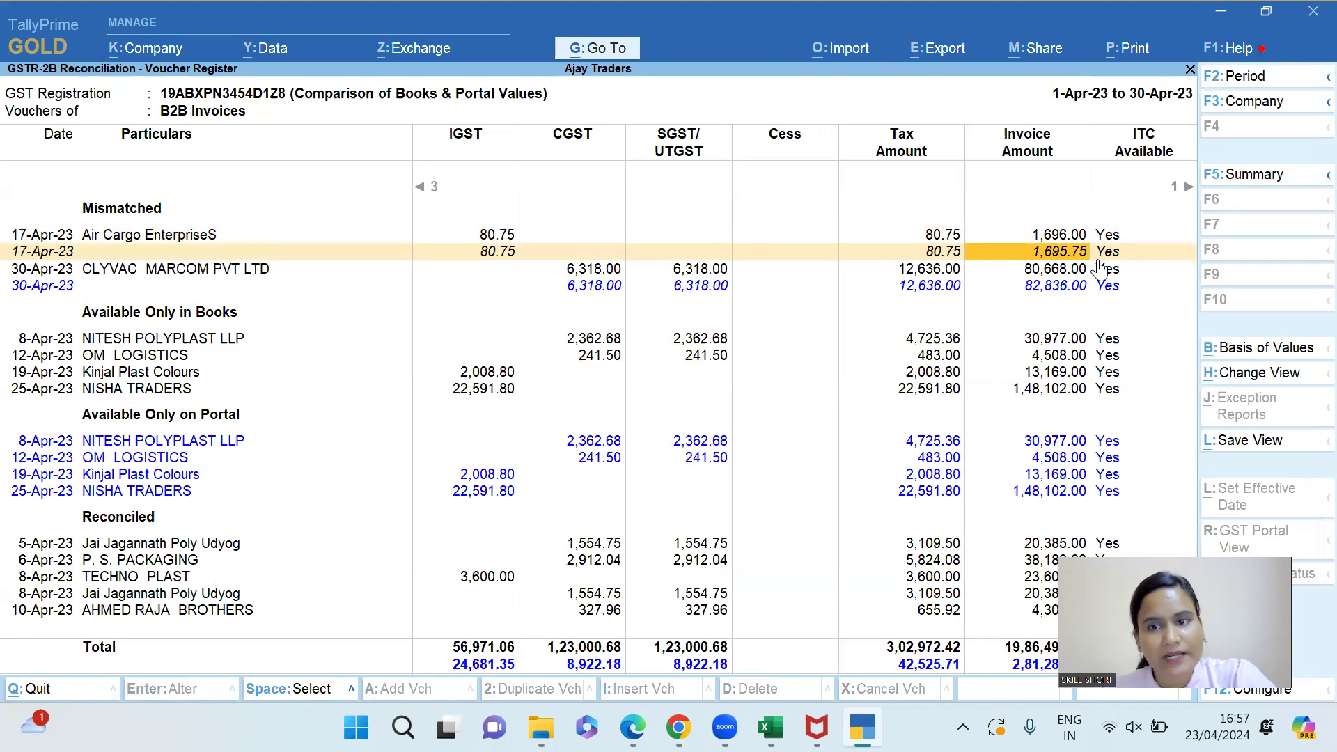
pyautogui.press('Down')
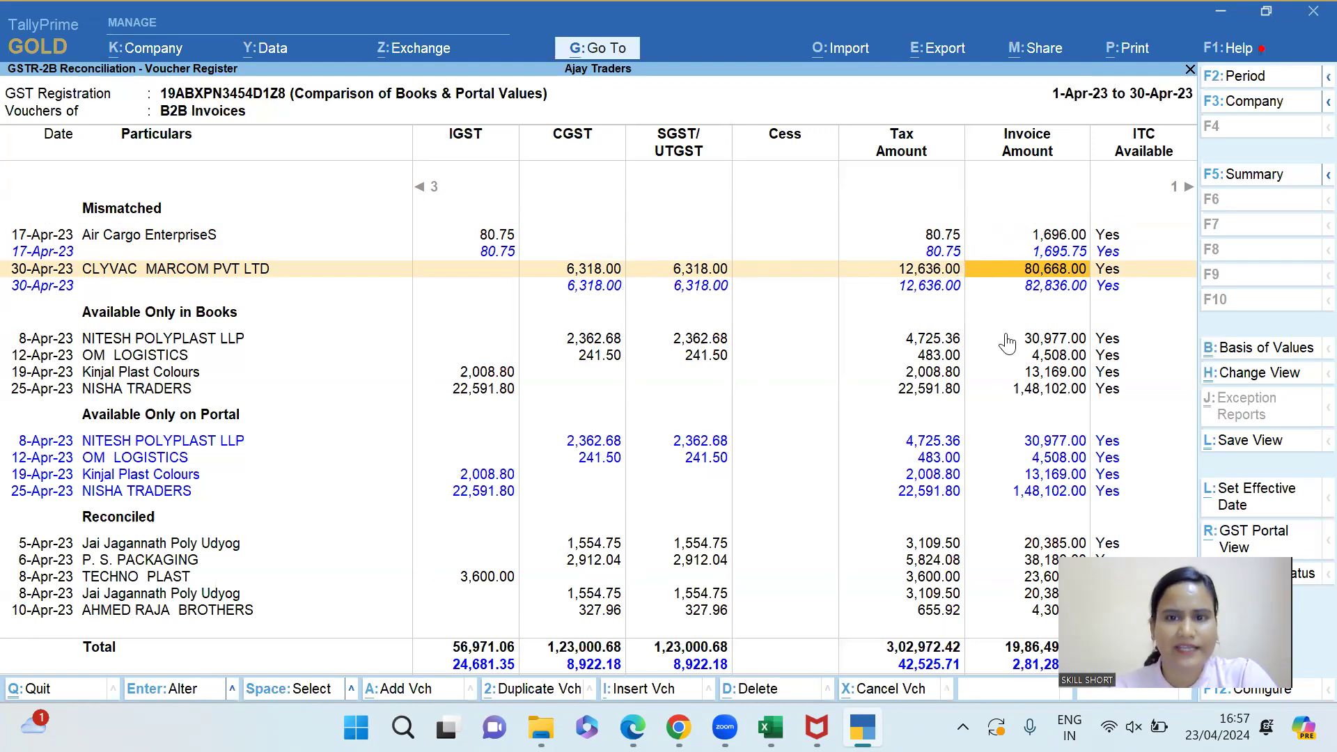
# Step: Compare the voucher numbers of the entries under Available Only in Books with their counterparts under Available Only on Portal
pyautogui.press('Left')
pyautogui.press('Left')
pyautogui.press('Left')
pyautogui.press('Left')
pyautogui.press('Left')
pyautogui.press('Left')
pyautogui.press('Left')
pyautogui.press('Left')
pyautogui.press('Left')
pyautogui.press('Down')
pyautogui.press('Down')
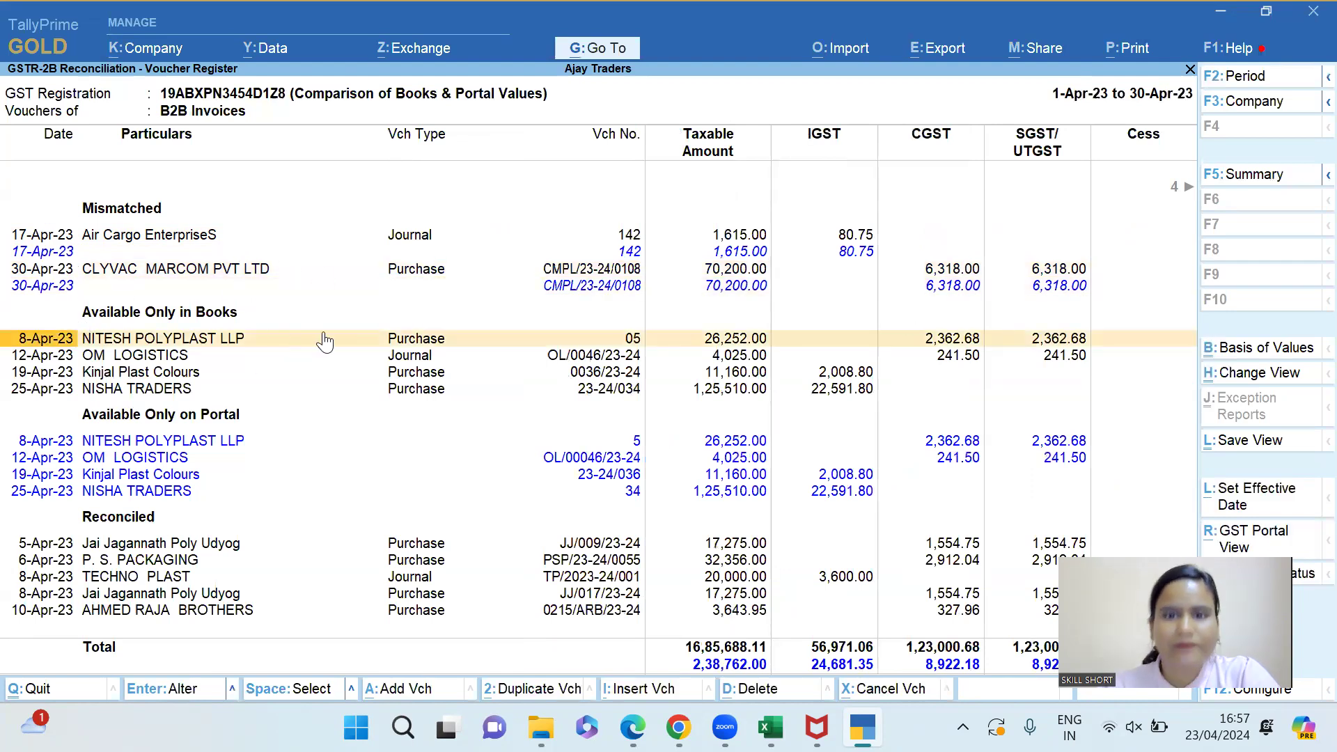
pyautogui.press('Right')
pyautogui.press('Right')
pyautogui.press('Right')
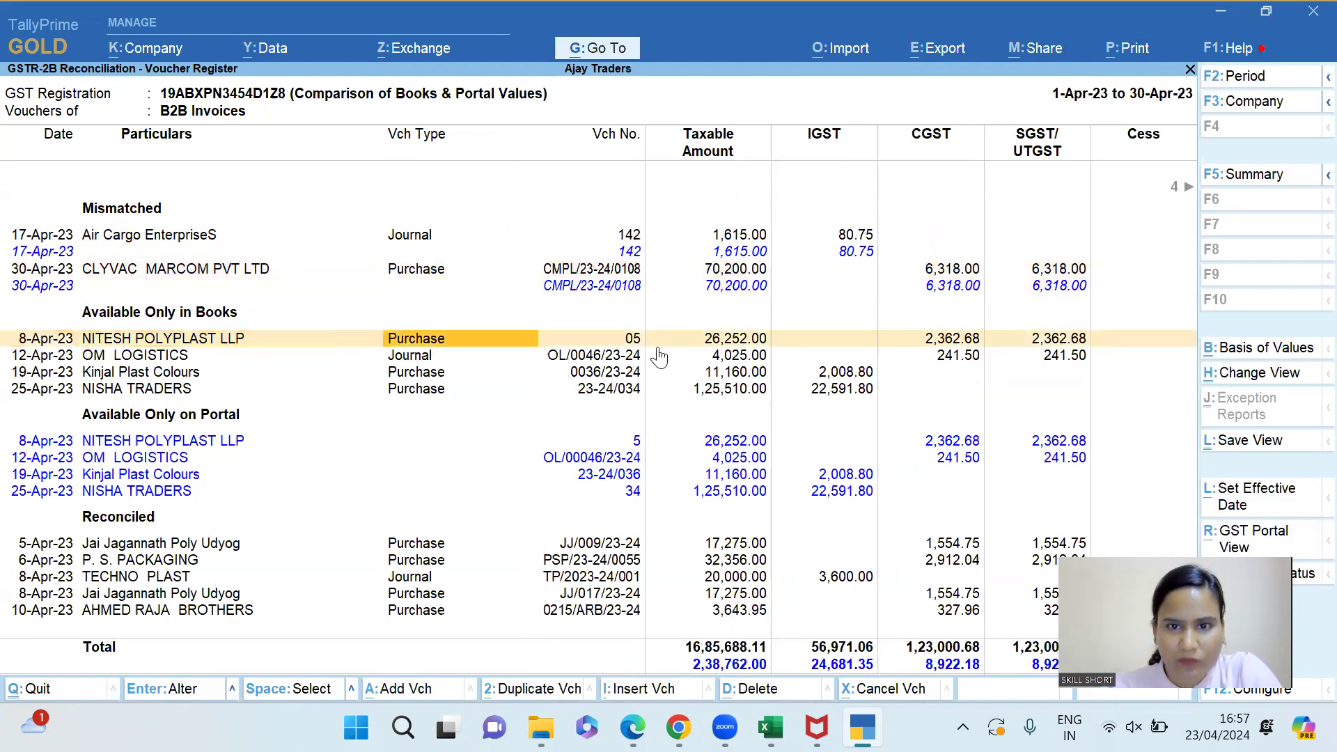
pyautogui.press('Down')
pyautogui.press('Down')
pyautogui.press('Down')
pyautogui.press('Down')
pyautogui.press('Up')
pyautogui.press('Up')
pyautogui.press('Up')
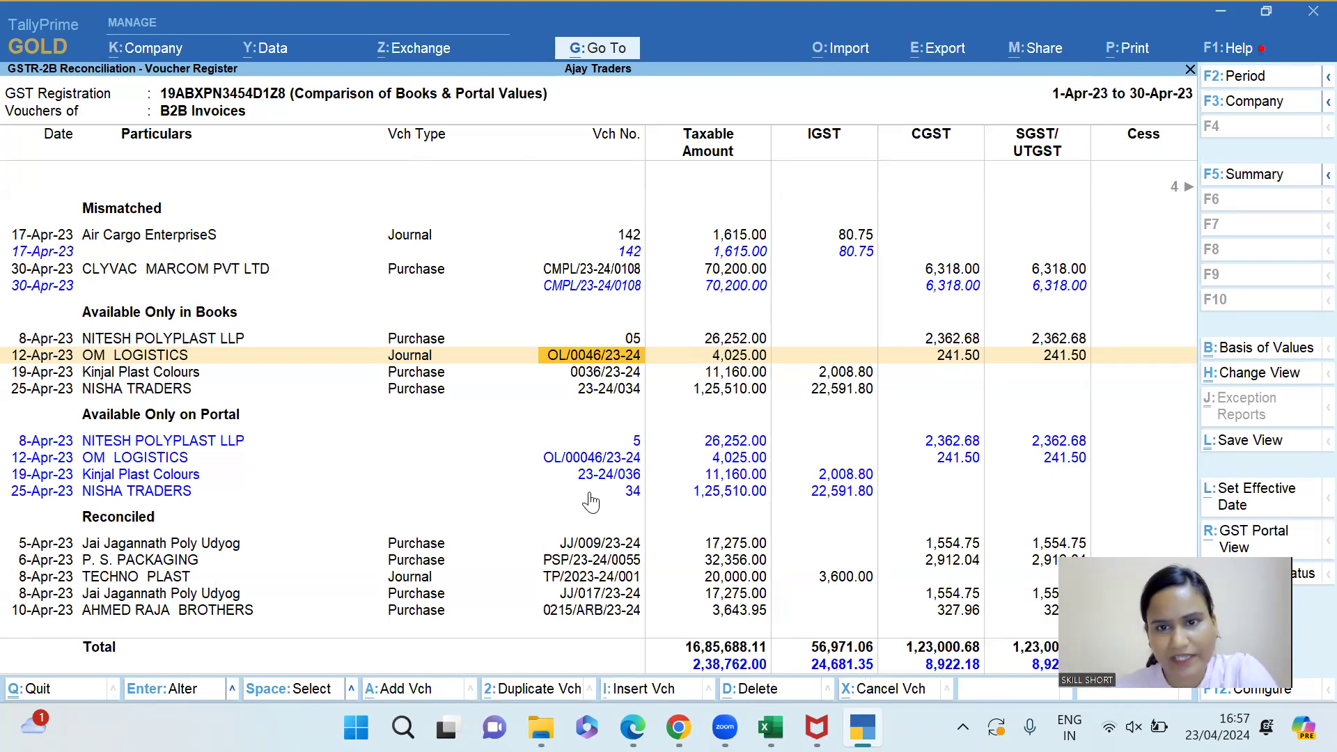
pyautogui.press('Down')
pyautogui.press('Right')
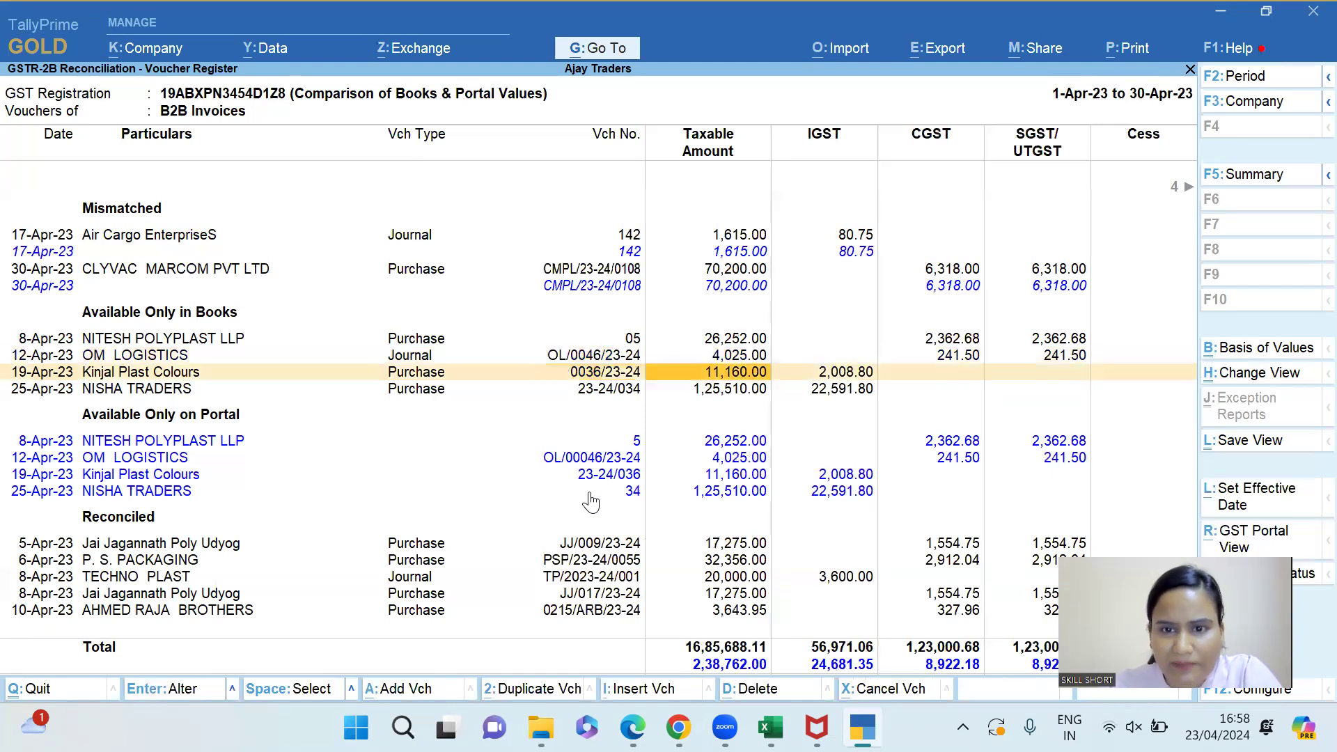
# Step: Mark the NITESH POLYPLAST LLP, OM LOGISTICS, Kinjal Plast Colours and NISHA TRADERS vouchers under Available Only in Books
pyautogui.press('Down')
pyautogui.press('Down')
pyautogui.press('Down')
pyautogui.press('Up')
pyautogui.press('Up')
pyautogui.press('Up')
pyautogui.press('Up')
pyautogui.press('Up')
pyautogui.press('Down')
pyautogui.press('Up')
pyautogui.press('space')
pyautogui.press('space')
pyautogui.press('space')
pyautogui.press('space')
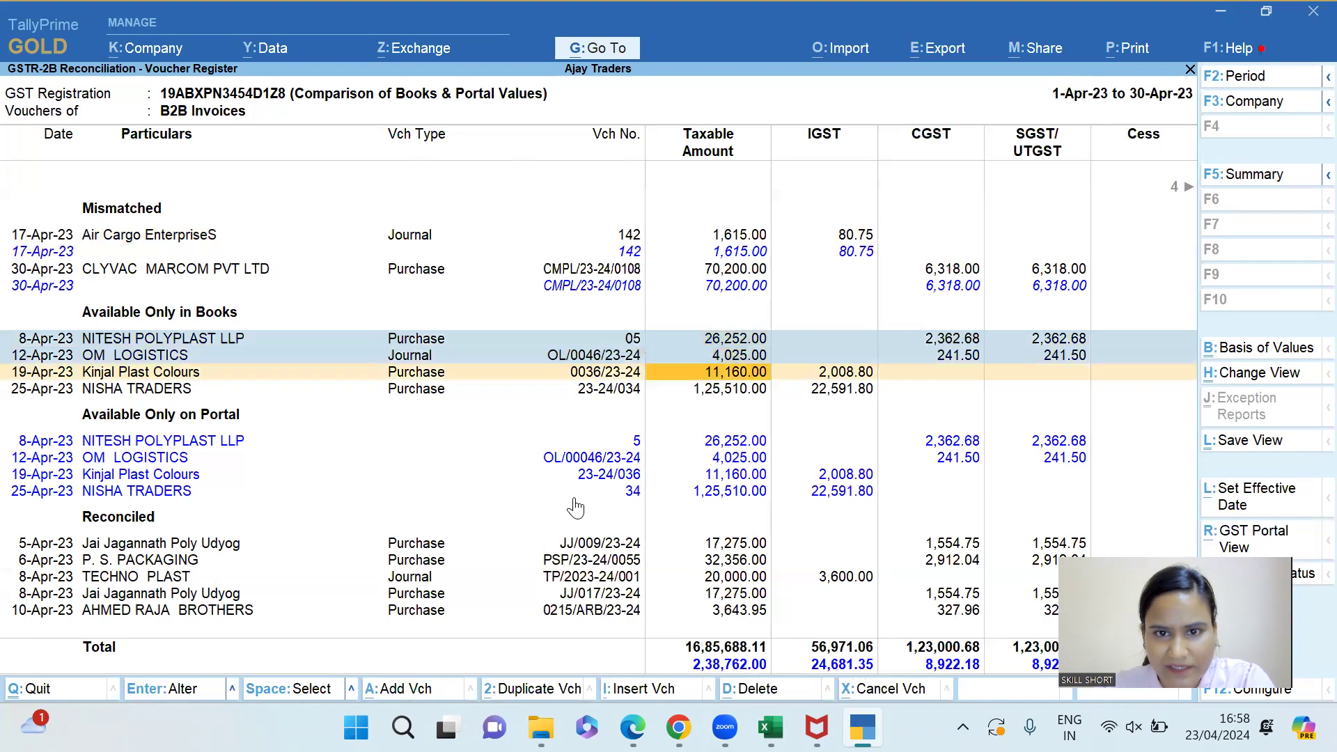
pyautogui.press('Up')
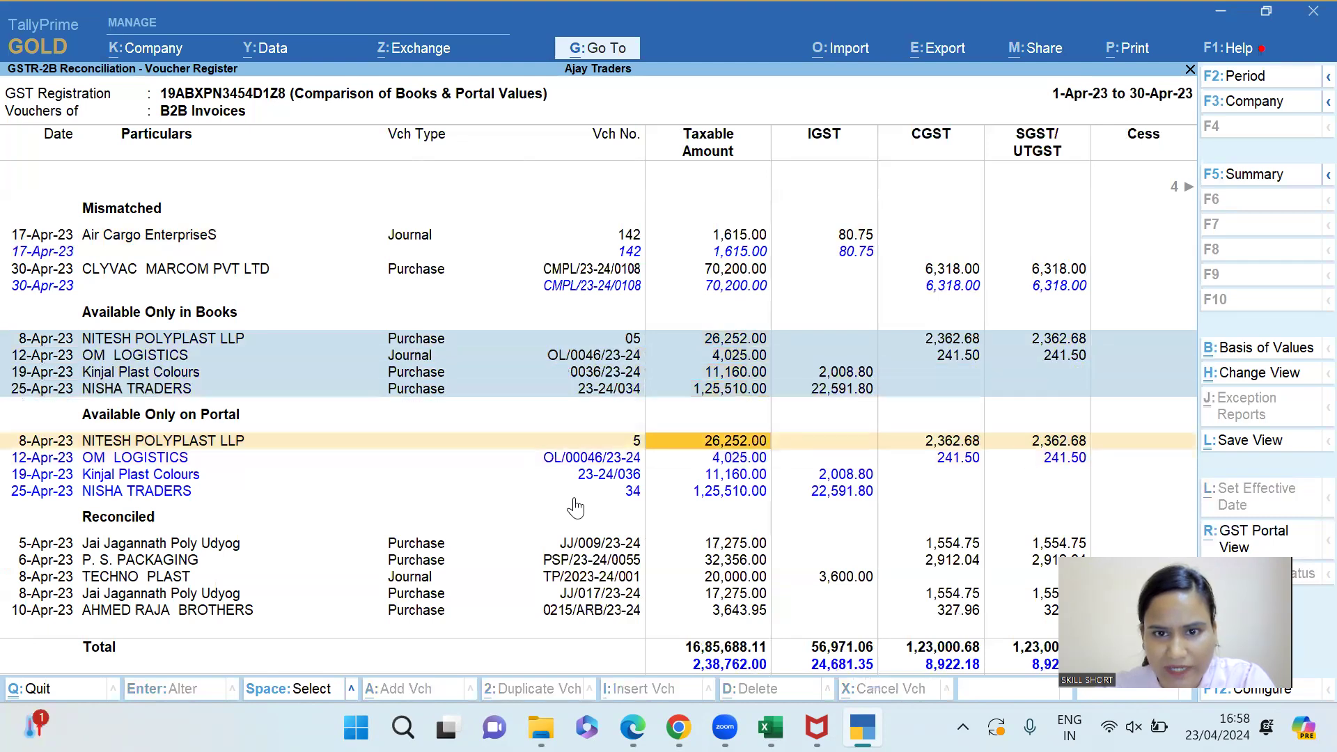
# Step: Examine the vouchers available only on the portal and the Reconciled vouchers listed below them
pyautogui.press('Down')
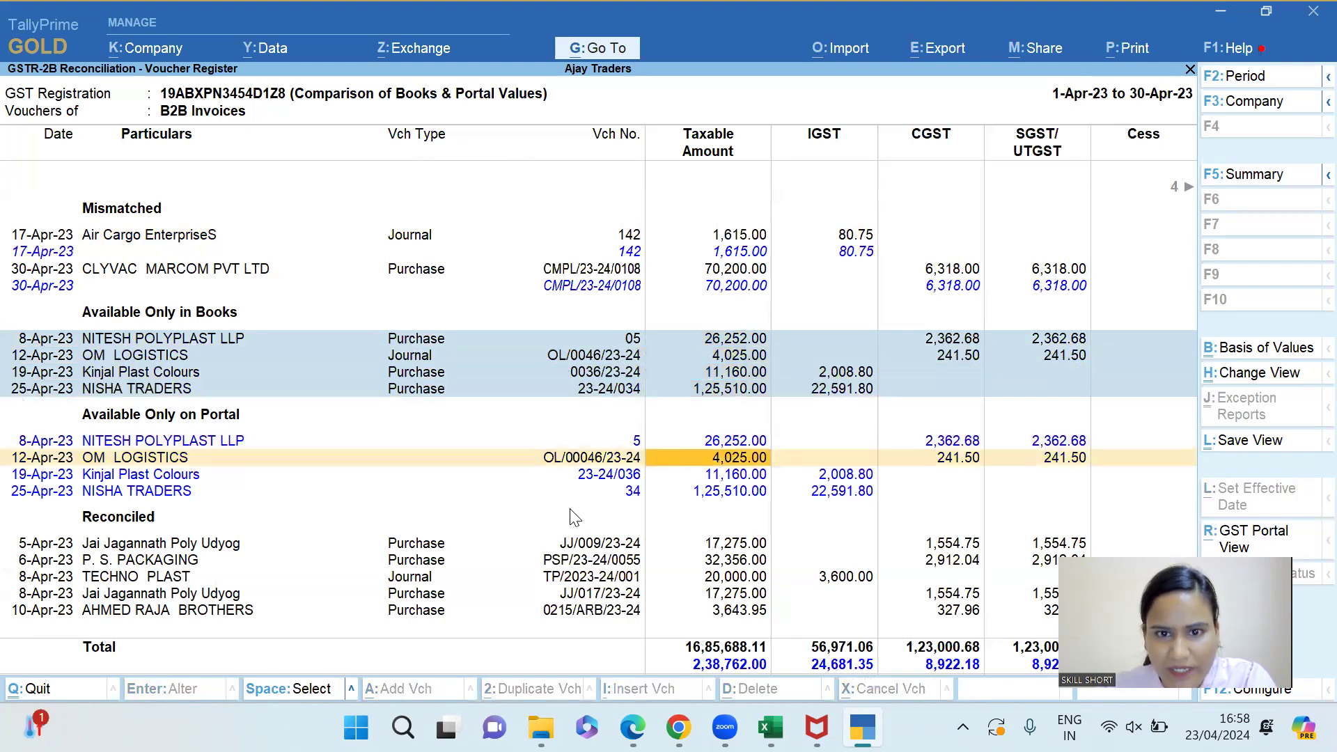
pyautogui.press('Down')
pyautogui.press('Down')
pyautogui.press('Down')
pyautogui.press('Up')
pyautogui.press('Down')
pyautogui.press('Down')
pyautogui.press('Down')
pyautogui.press('Down')
pyautogui.press('Down')
pyautogui.press('Down')
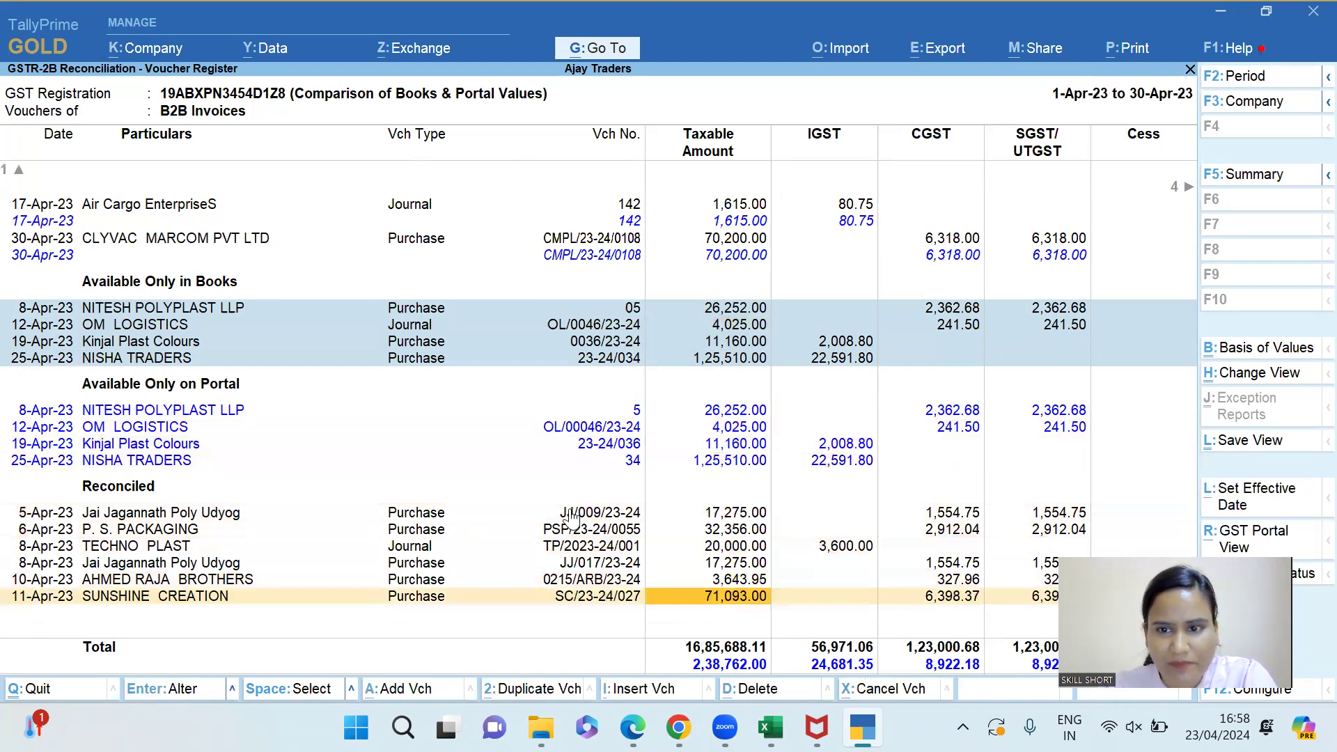
pyautogui.press('Down')
pyautogui.press('Down')
pyautogui.press('Down')
pyautogui.press('Down')
pyautogui.press('Down')
pyautogui.press('Down')
pyautogui.press('Down')
pyautogui.press('Down')
pyautogui.press('Down')
pyautogui.press('Down')
# Step: Recheck the Mismatched and Available Only in Books vouchers, ending at the portal-only NITESH POLYPLAST LLP voucher
pyautogui.press('Up')
pyautogui.press('Up')
pyautogui.press('Up')
pyautogui.press('Up')
pyautogui.press('Up')
pyautogui.press('Up')
pyautogui.press('Up')
pyautogui.press('Up')
pyautogui.press('Up')
pyautogui.press('Up')
pyautogui.press('Up')
pyautogui.press('Up')
pyautogui.press('Up')
pyautogui.press('Up')
pyautogui.press('Up')
pyautogui.press('Up')
pyautogui.press('Up')
pyautogui.press('Up')
pyautogui.press('Up')
pyautogui.press('Up')
pyautogui.press('Up')
pyautogui.press('Up')
pyautogui.press('Up')
pyautogui.press('Up')
pyautogui.press('Up')
pyautogui.press('Down')
pyautogui.press('Down')
pyautogui.press('Down')
pyautogui.press('Down')
pyautogui.press('Down')
pyautogui.press('Down')
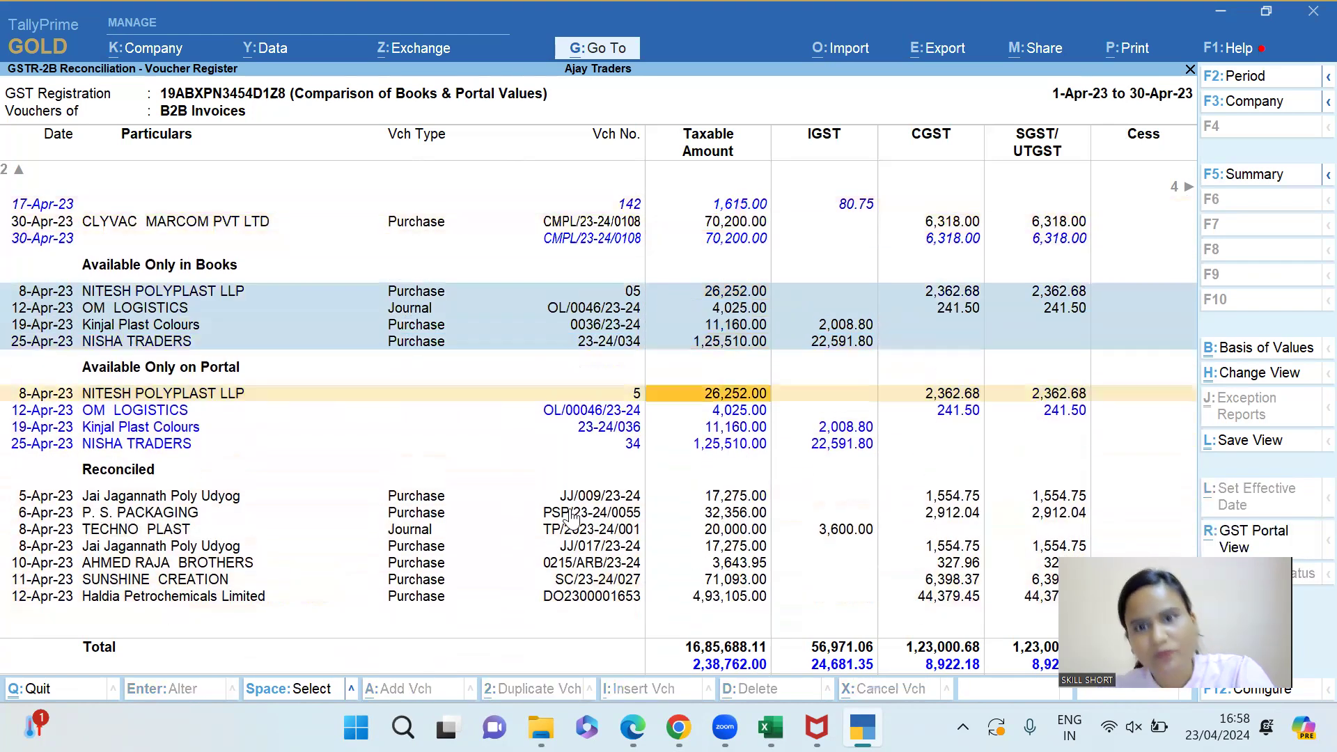
pyautogui.press('Up')
pyautogui.press('Up')
pyautogui.press('Up')
pyautogui.press('Up')
pyautogui.press('Up')
pyautogui.press('Up')
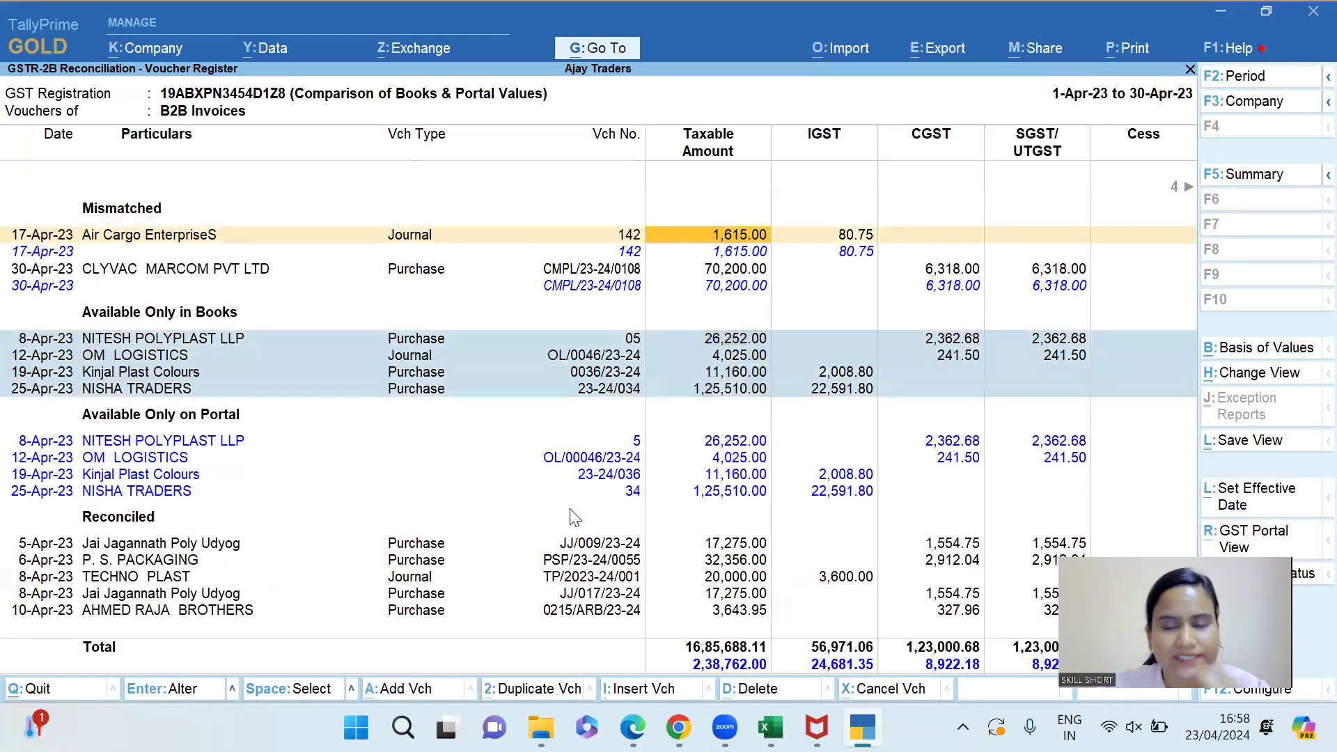
pyautogui.press('Down')
pyautogui.press('Down')
pyautogui.press('Down')
pyautogui.press('Down')
pyautogui.press('Down')
pyautogui.press('Down')
pyautogui.press('Down')
pyautogui.press('Down')
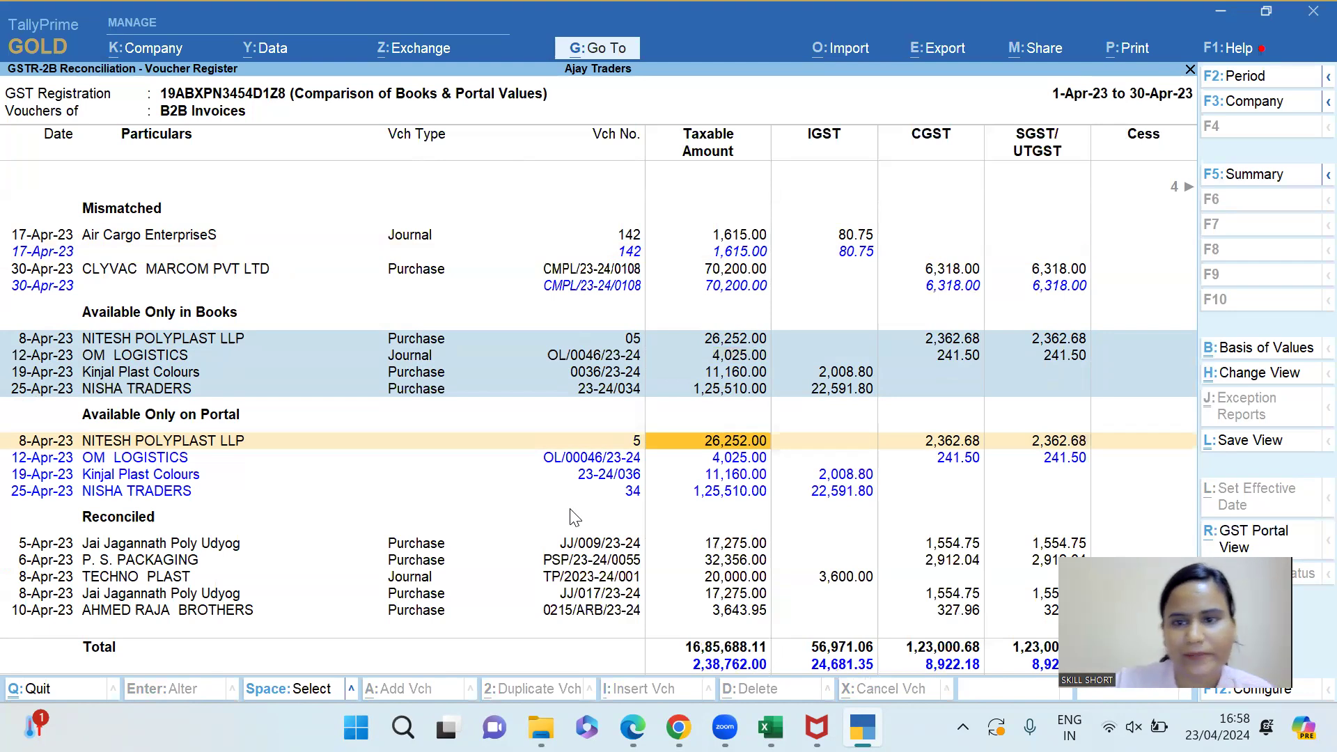
# Step: Review the remaining portal-only vouchers and go to the last voucher in the Reconciled section
pyautogui.press('Down')
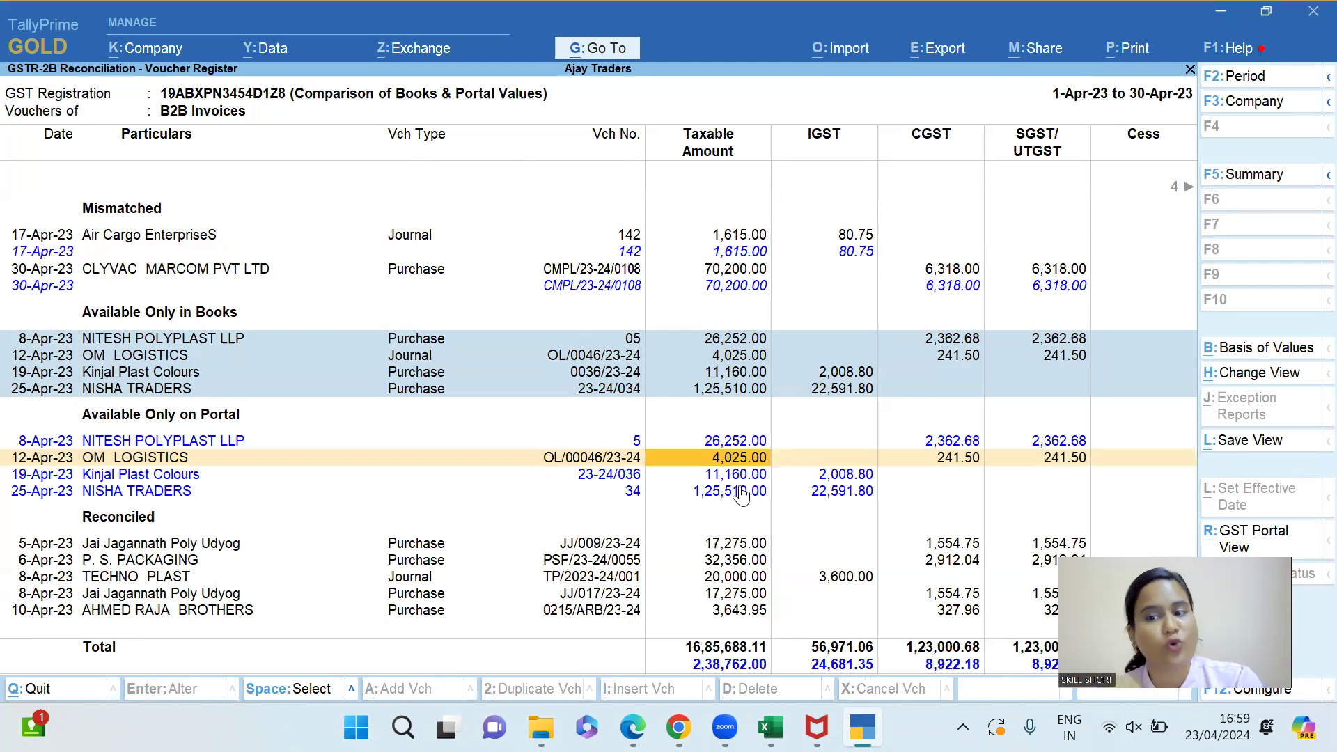
pyautogui.press('Down')
pyautogui.press('Down')
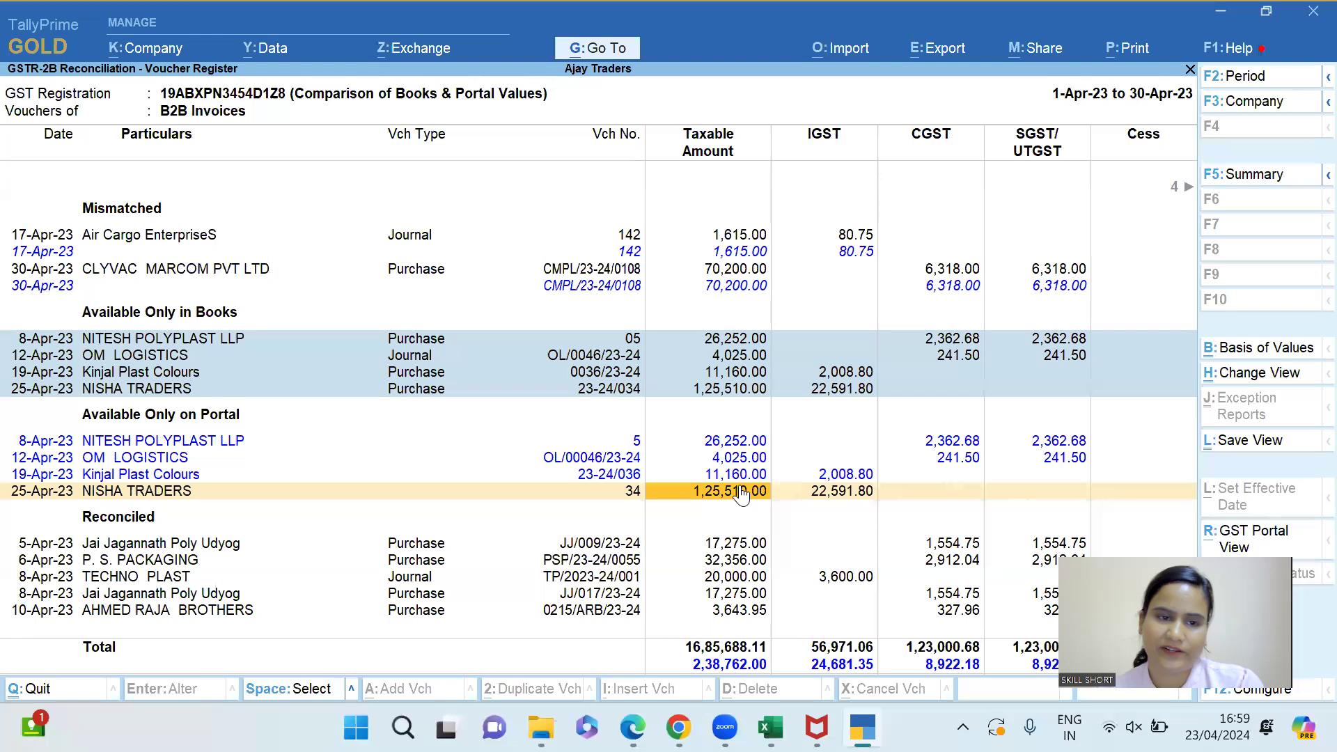
pyautogui.press('End')
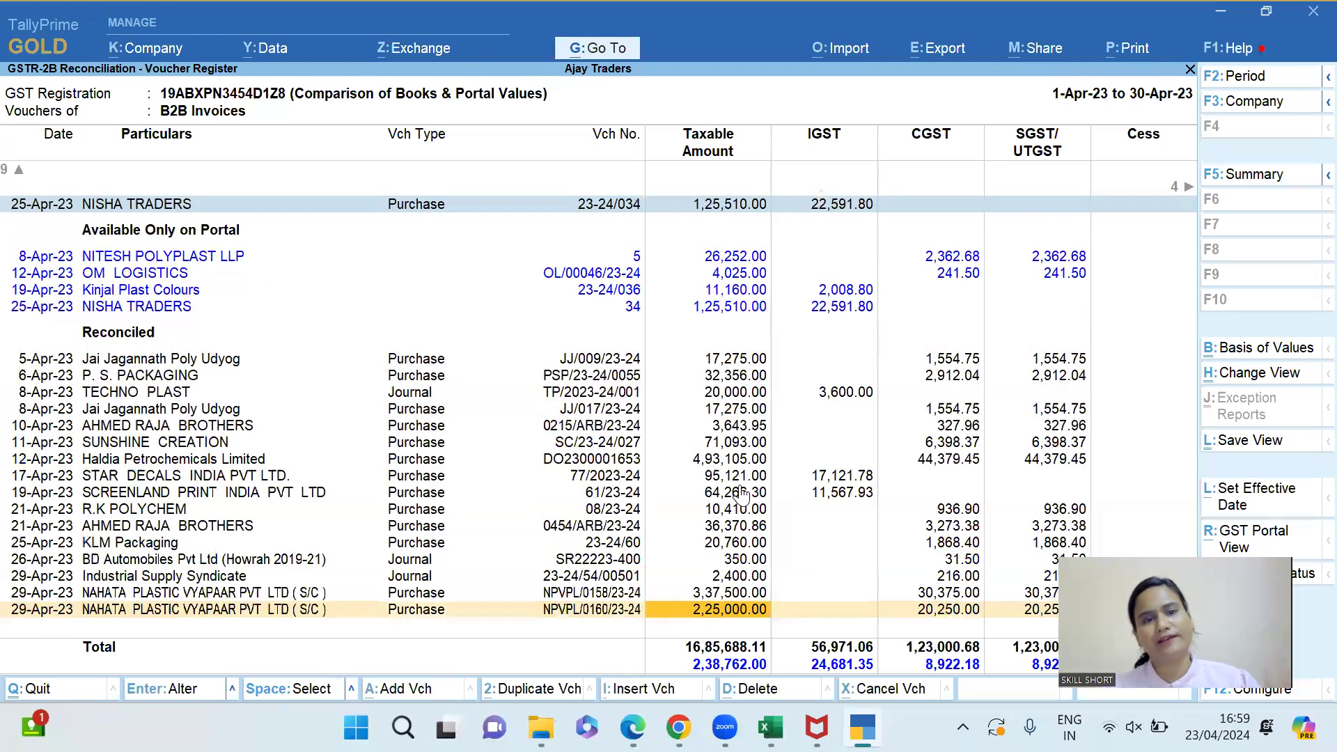